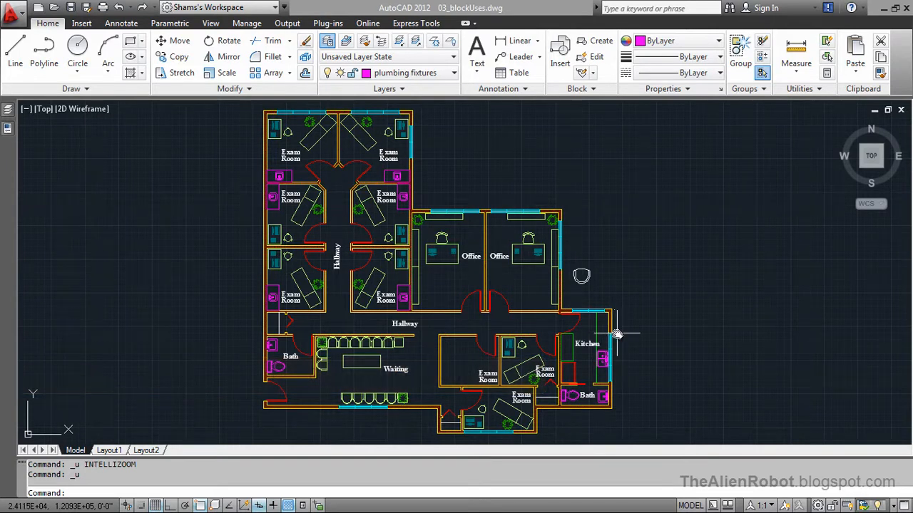
- Inspect the exam table, stool, desk and door in the lower exam rooms by selecting each one, then clear the selection
click(637, 359)
key(Escape)
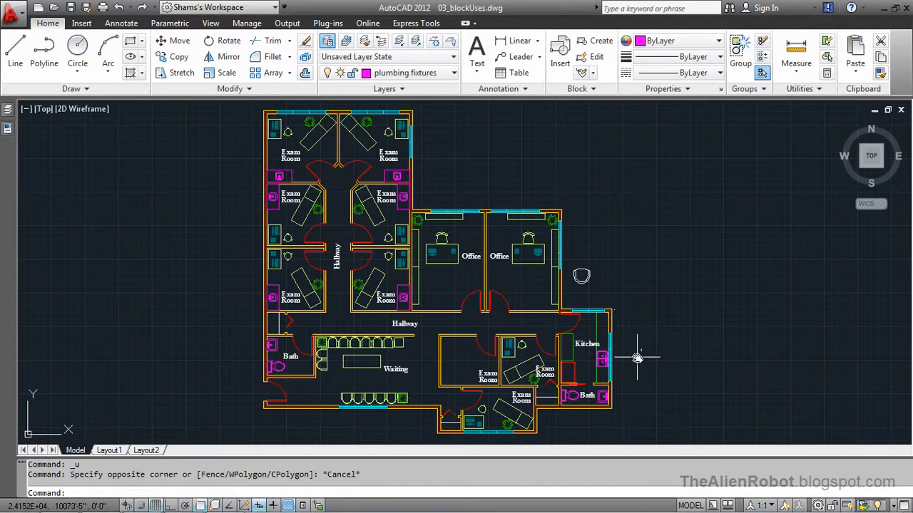
scroll(638, 359, up, 3)
middle_drag(658, 383, 762, 276)
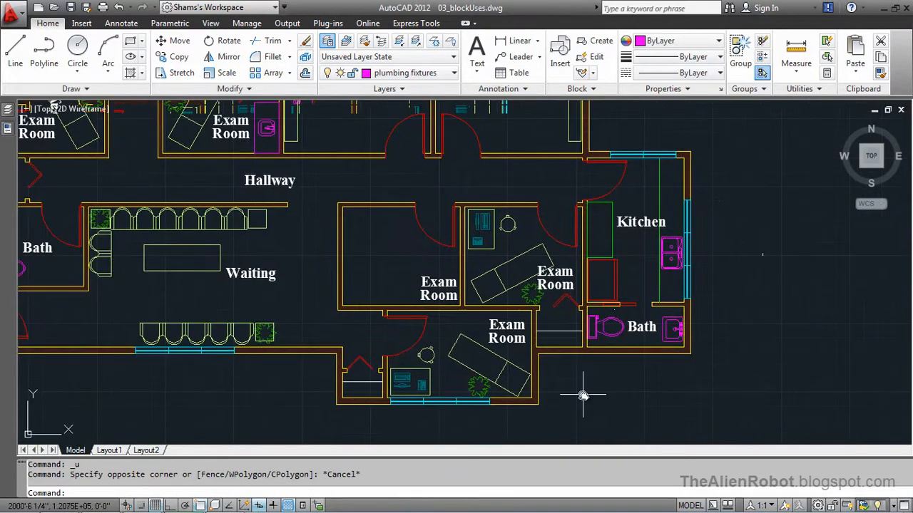
scroll(582, 395, up, 3)
middle_drag(550, 366, 690, 469)
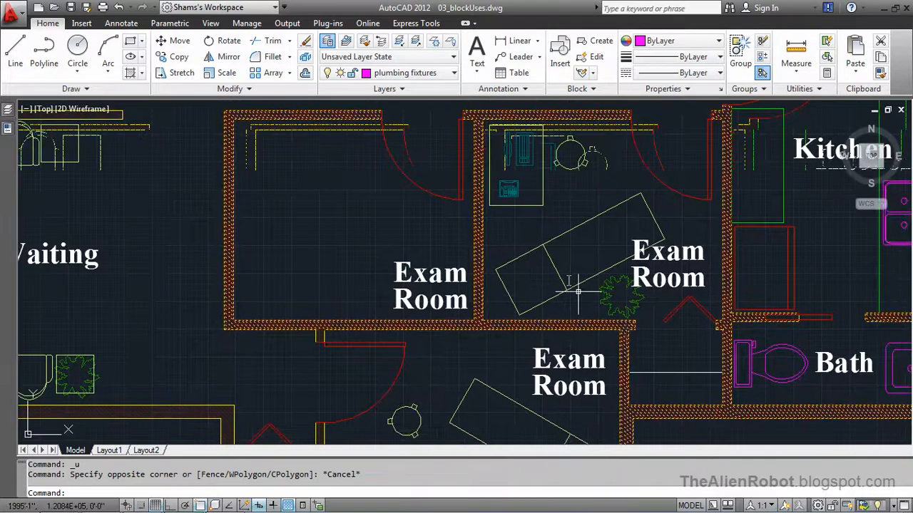
click(550, 240)
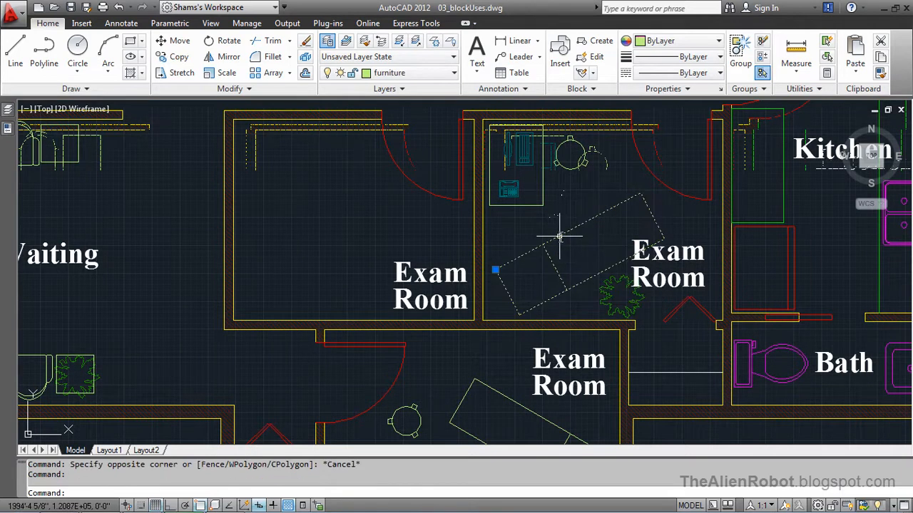
click(571, 170)
click(532, 207)
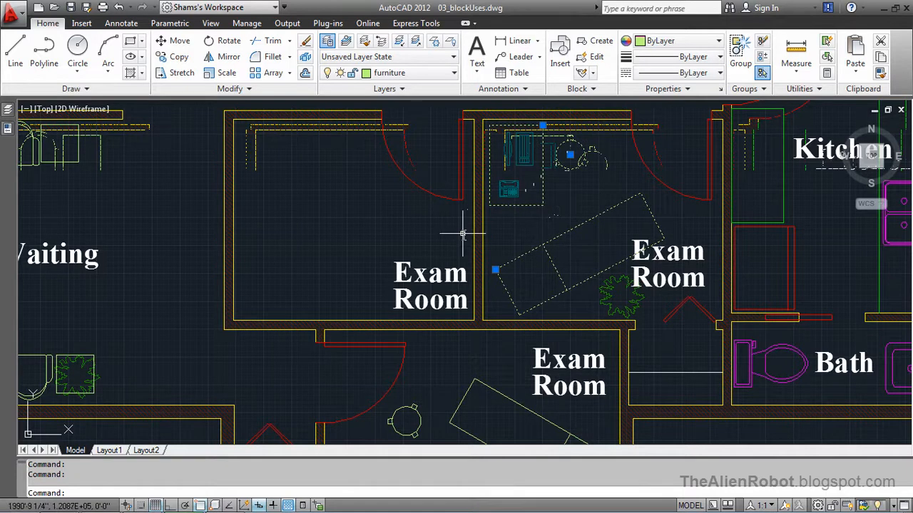
click(438, 196)
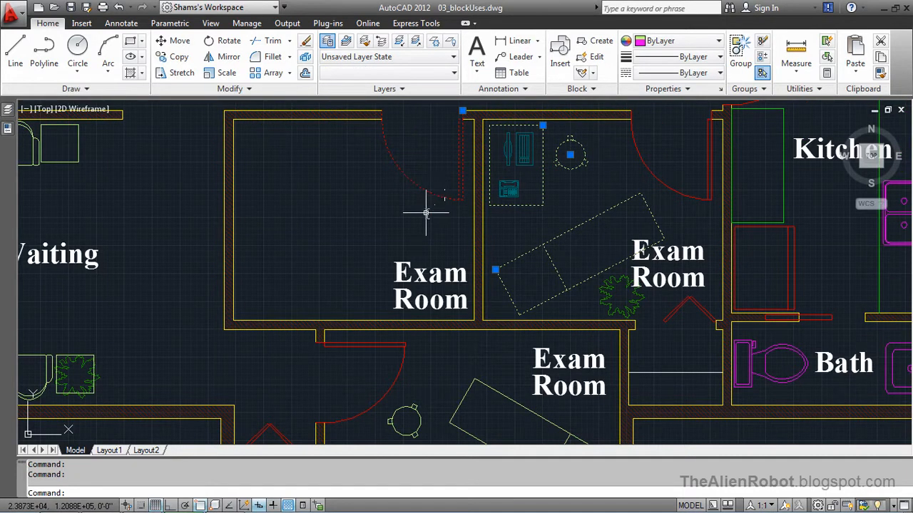
key(Escape)
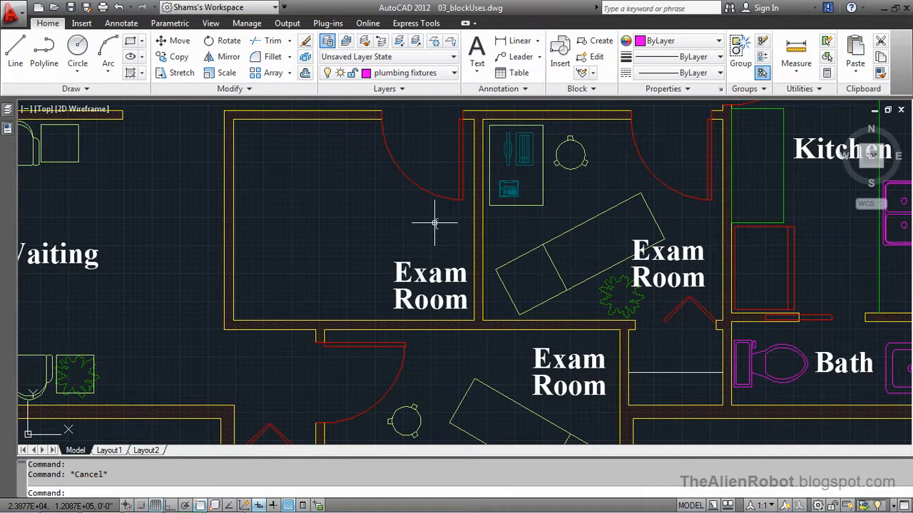
- Insert the exam table block at scale 1 near the empty exam room's lower-left corner, tilted counter-clockwise like the neighbouring room's table
mouse_move(529, 252)
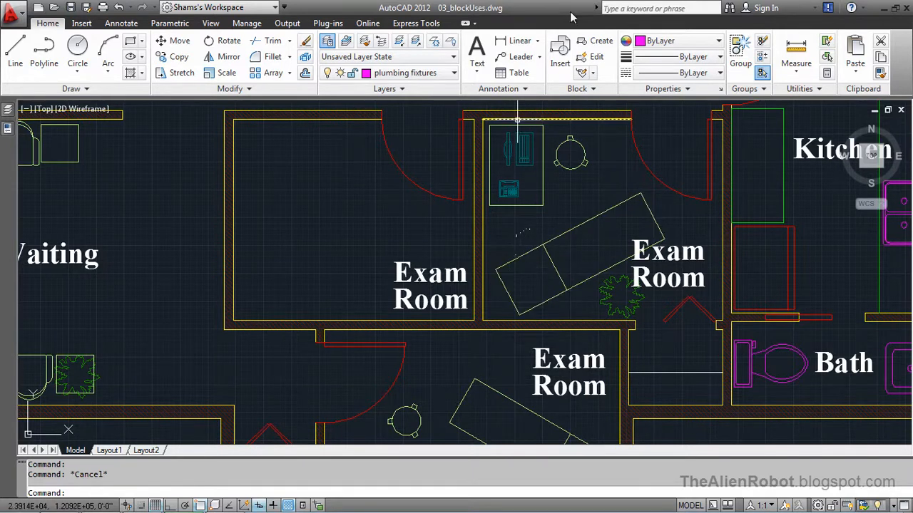
click(559, 57)
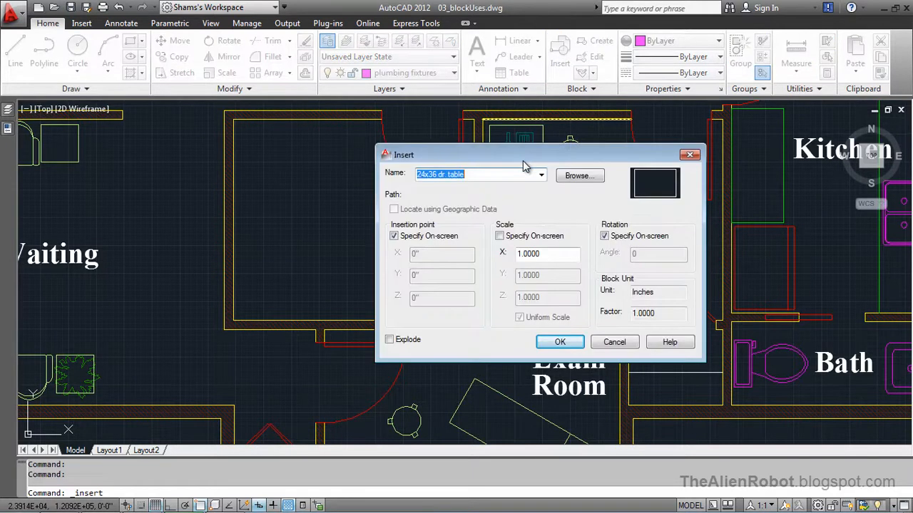
drag(527, 160, 518, 166)
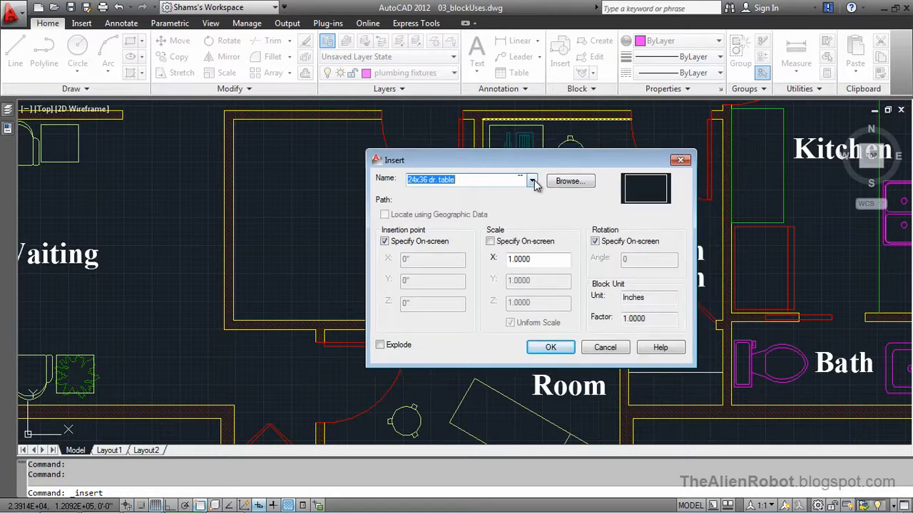
click(532, 181)
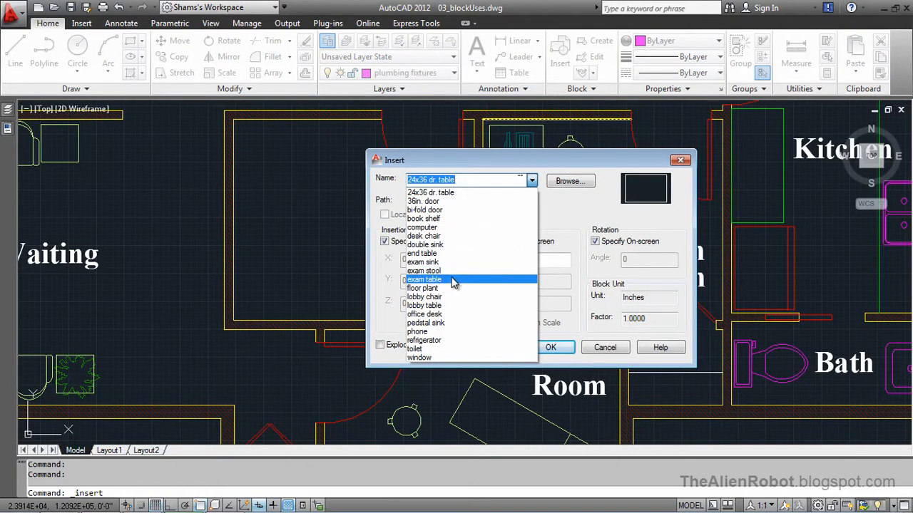
click(452, 280)
click(531, 181)
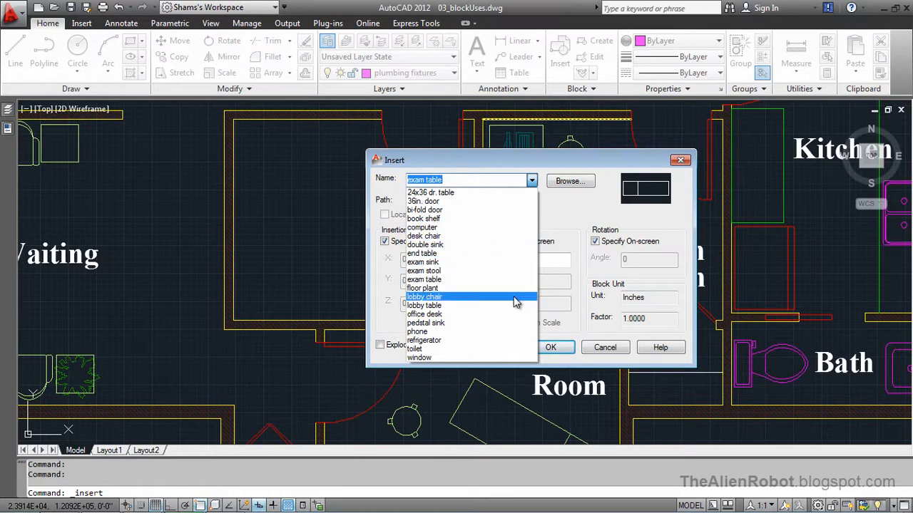
click(554, 219)
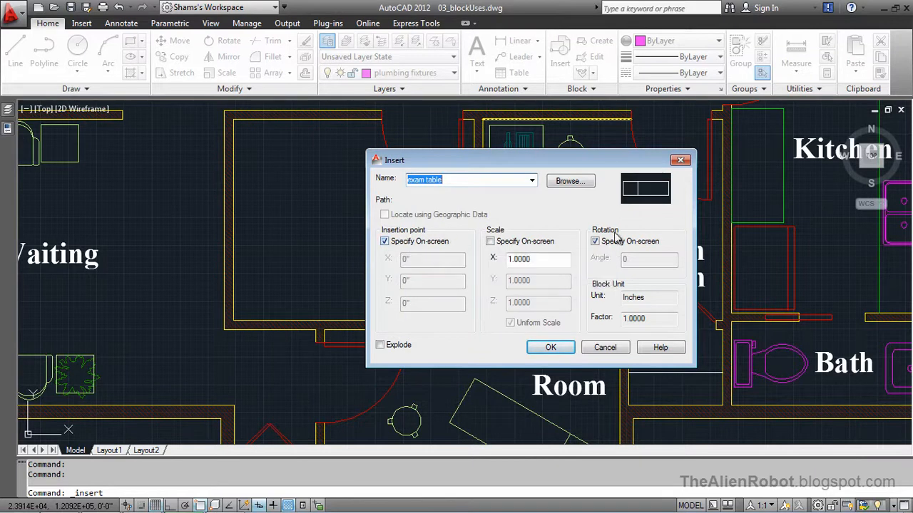
click(553, 347)
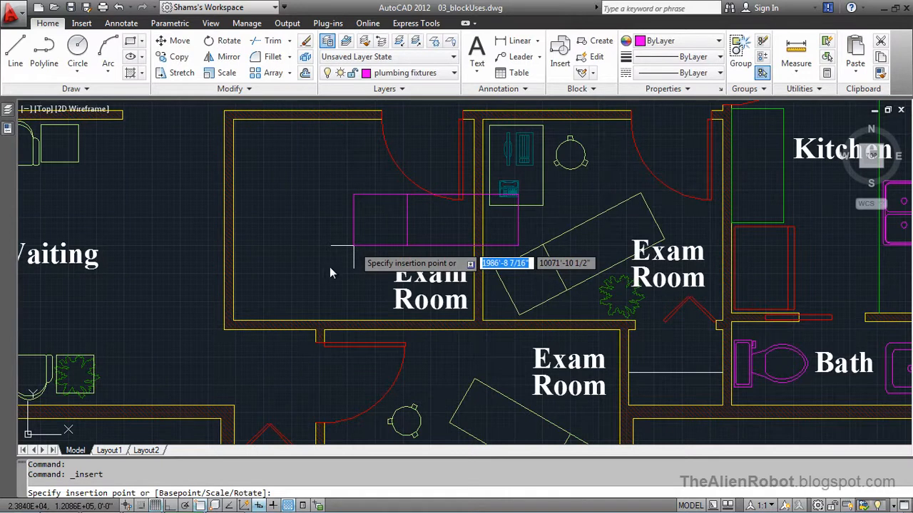
click(255, 313)
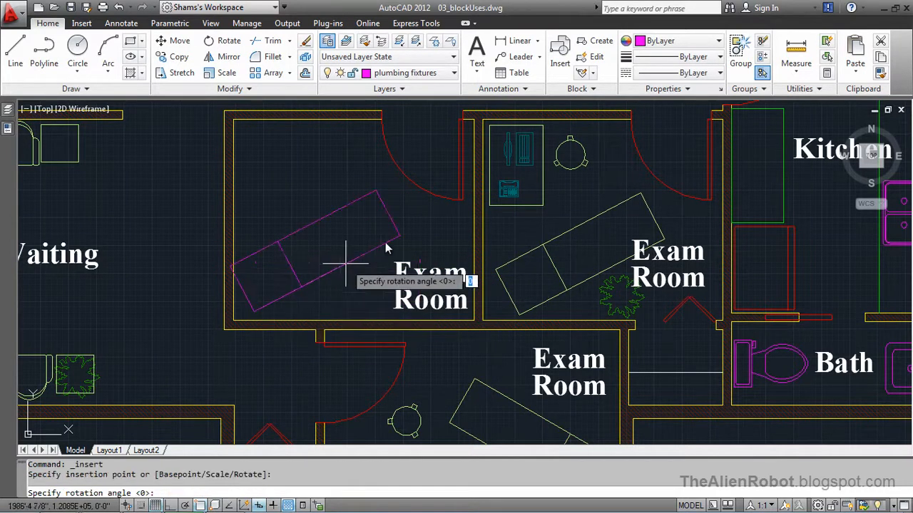
click(424, 252)
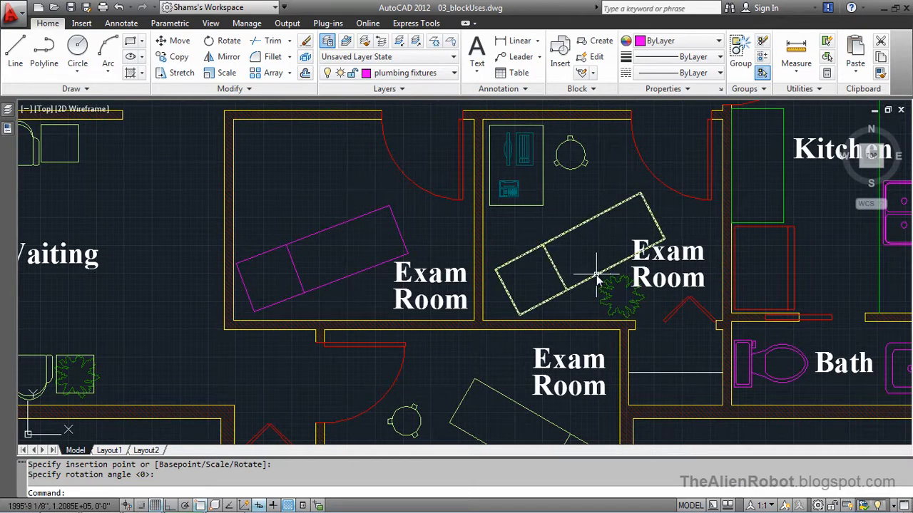
- Copy the floor plant from the furnished exam room to the space below the new exam table
click(179, 59)
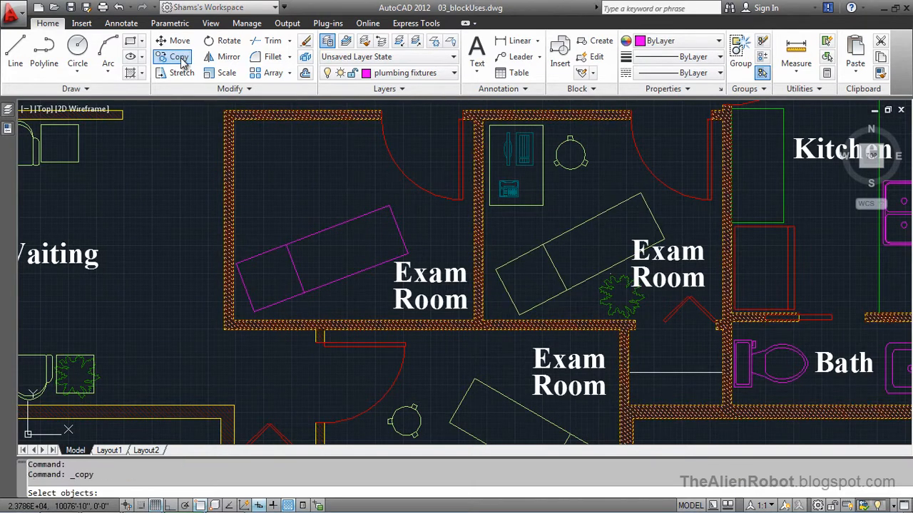
click(606, 300)
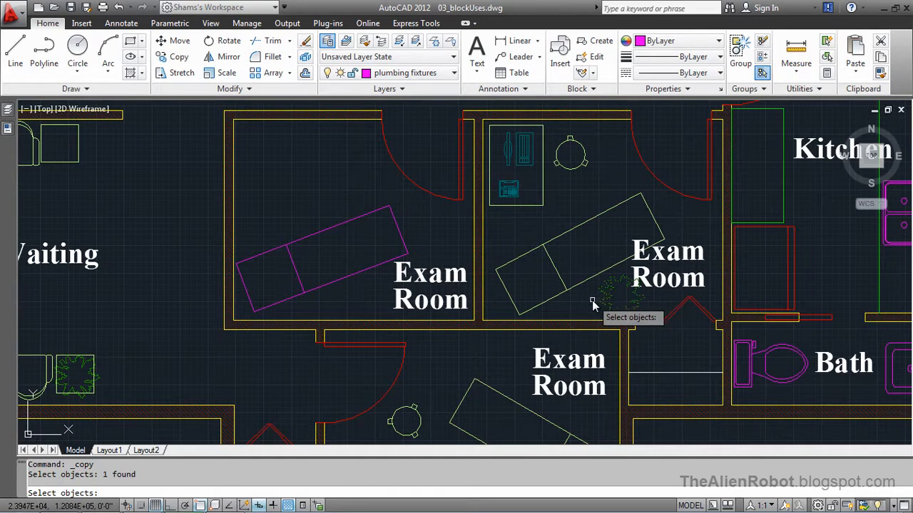
key(Return)
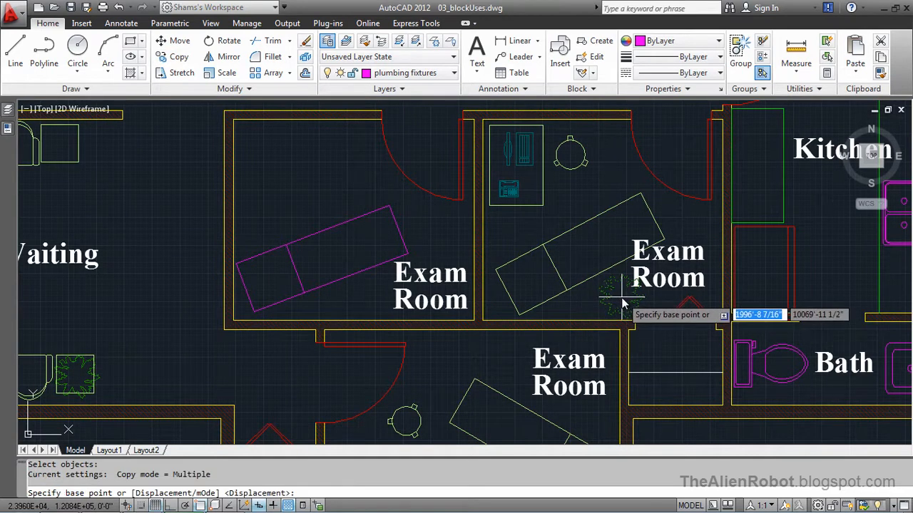
click(621, 301)
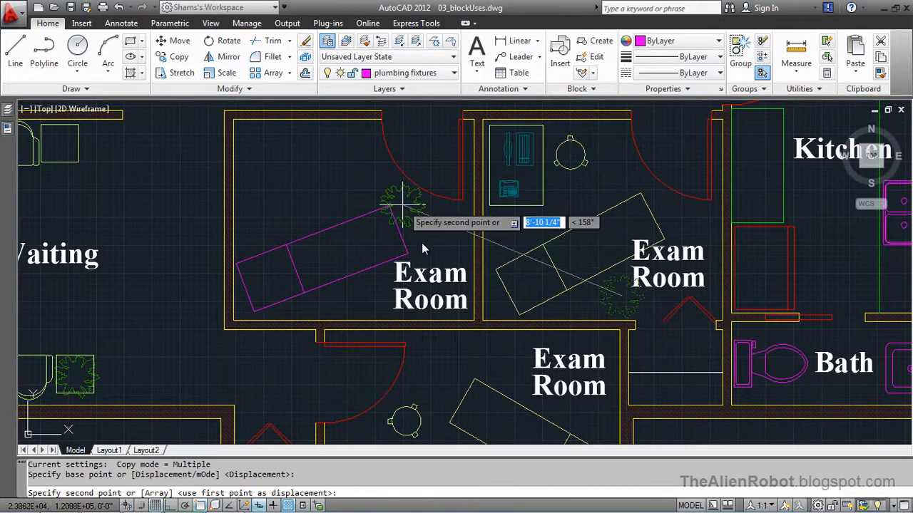
click(369, 295)
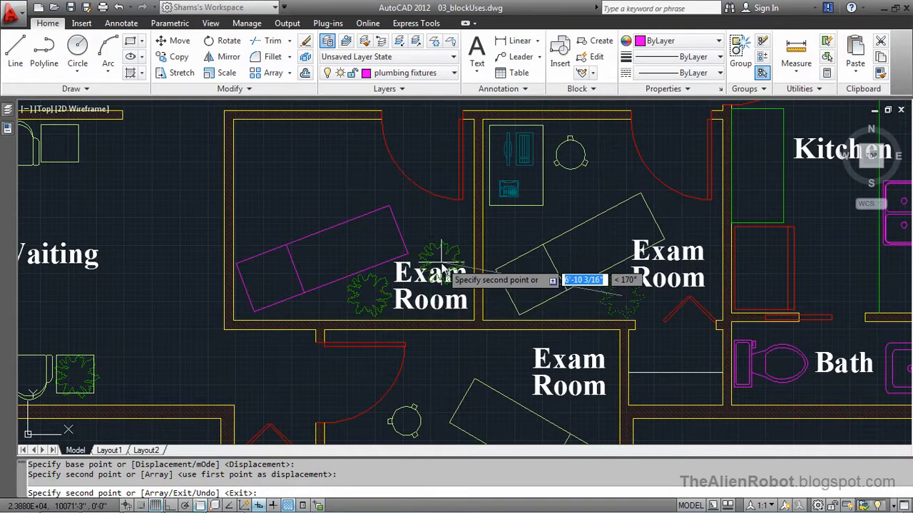
key(Escape)
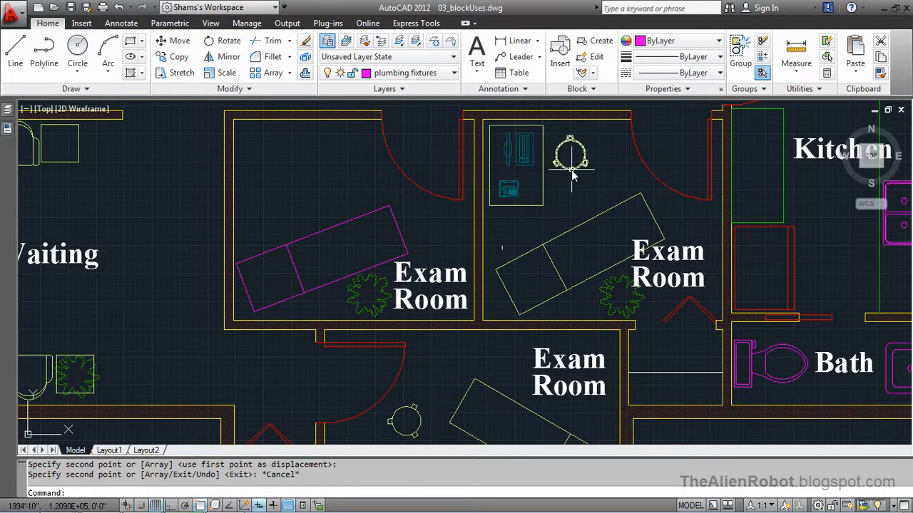
- Copy the desk, its computer and phone, and the stool into the adjacent exam room, using the rooms' upper-left inside corners as reference points
click(180, 58)
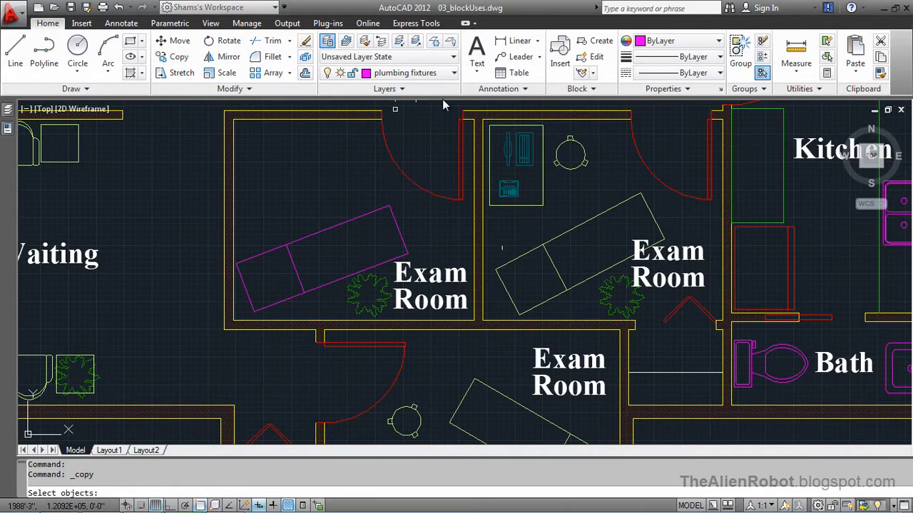
click(594, 132)
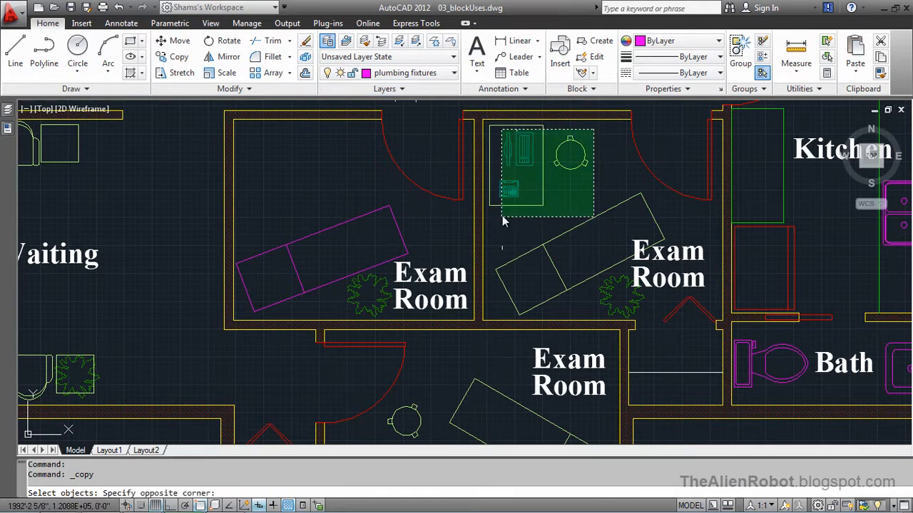
click(503, 213)
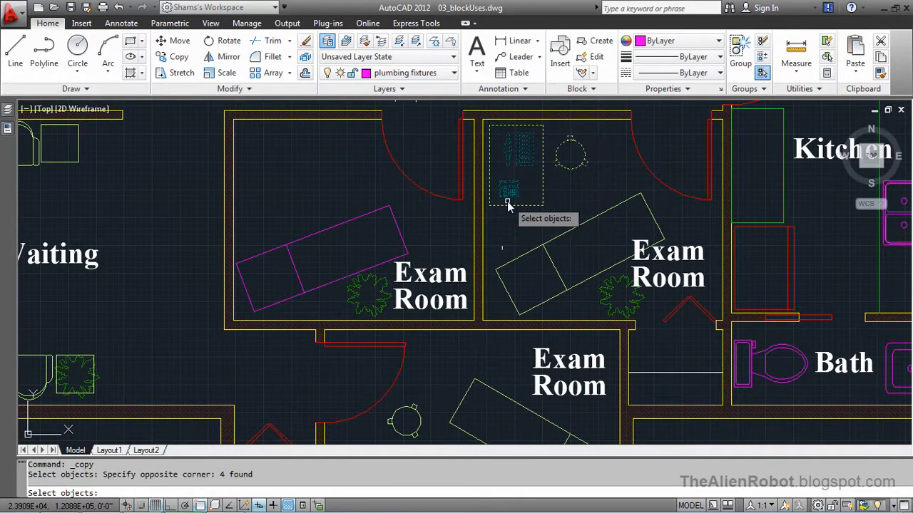
key(Return)
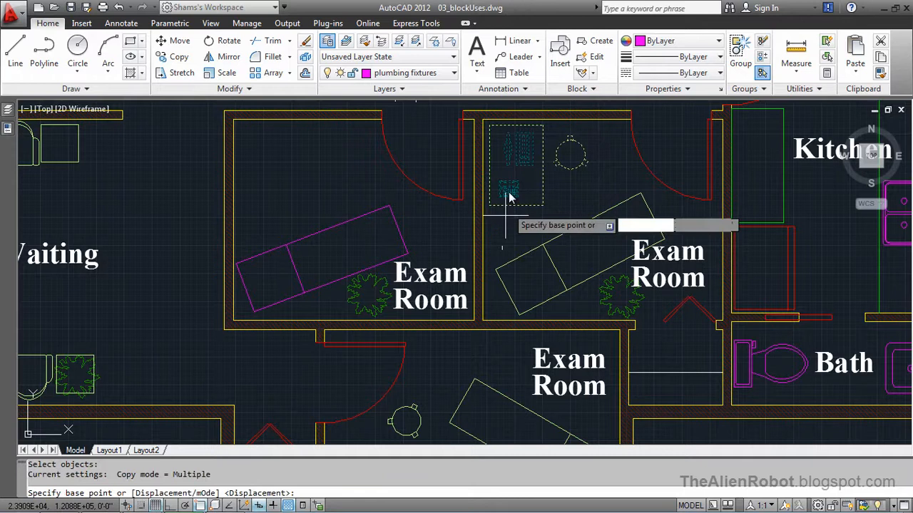
click(483, 121)
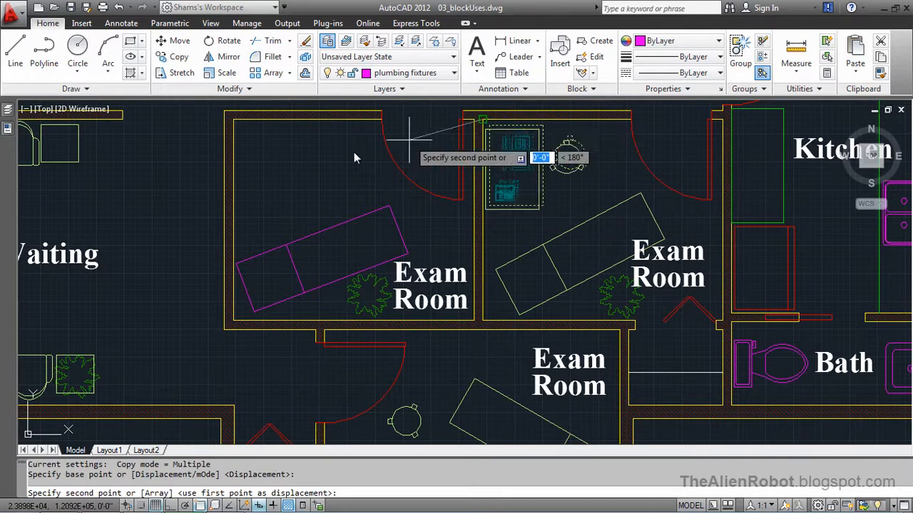
click(234, 125)
key(Escape)
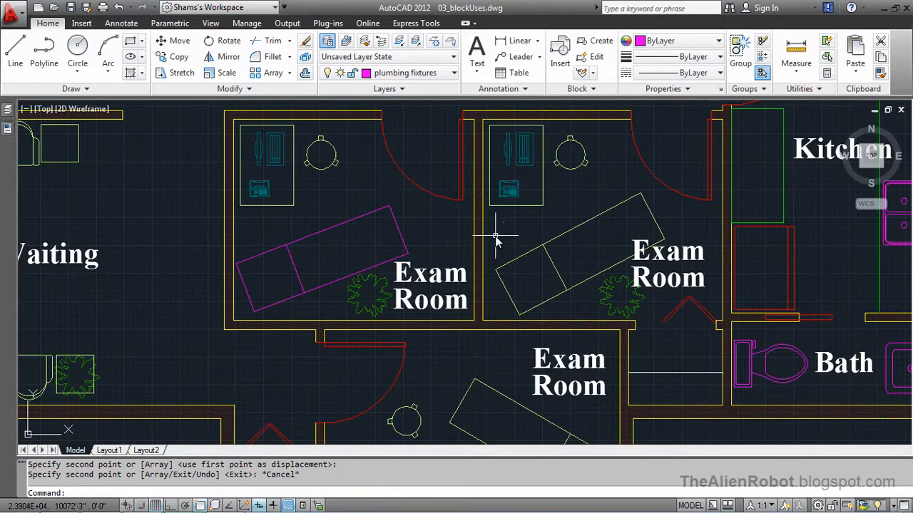
- Examine the list of layers in the drawing, keeping the current layer
scroll(497, 241, down, 2)
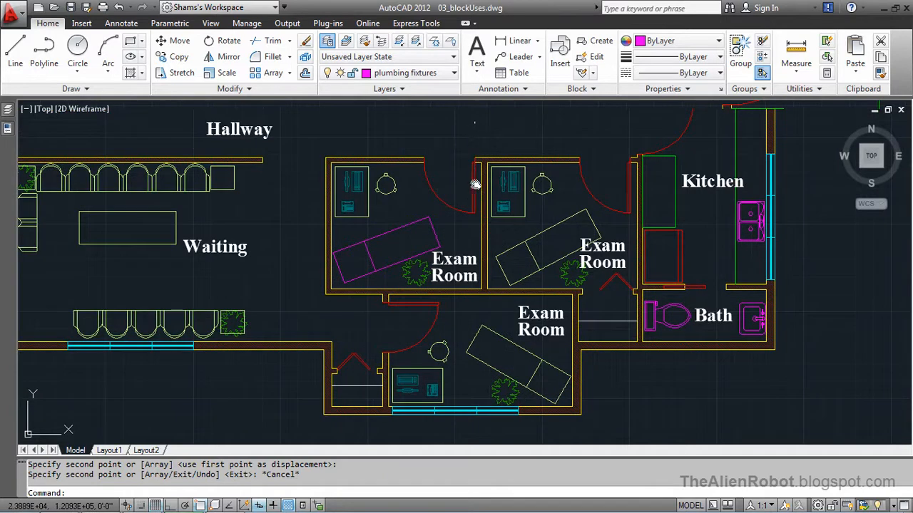
middle_drag(475, 142, 477, 273)
middle_drag(541, 178, 500, 322)
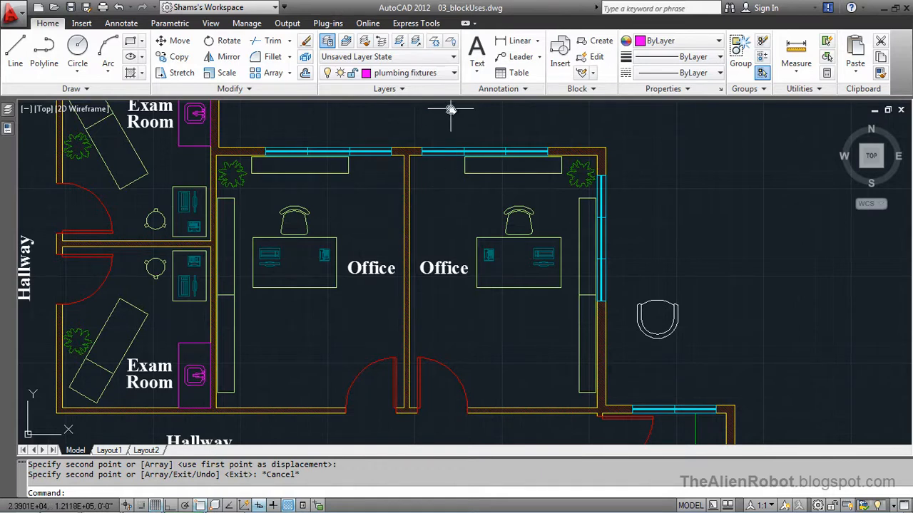
click(452, 74)
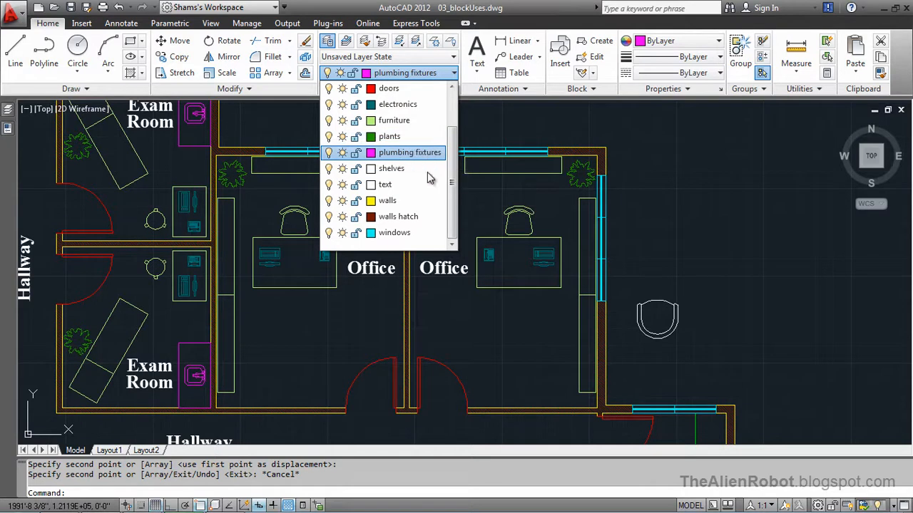
drag(450, 178, 451, 163)
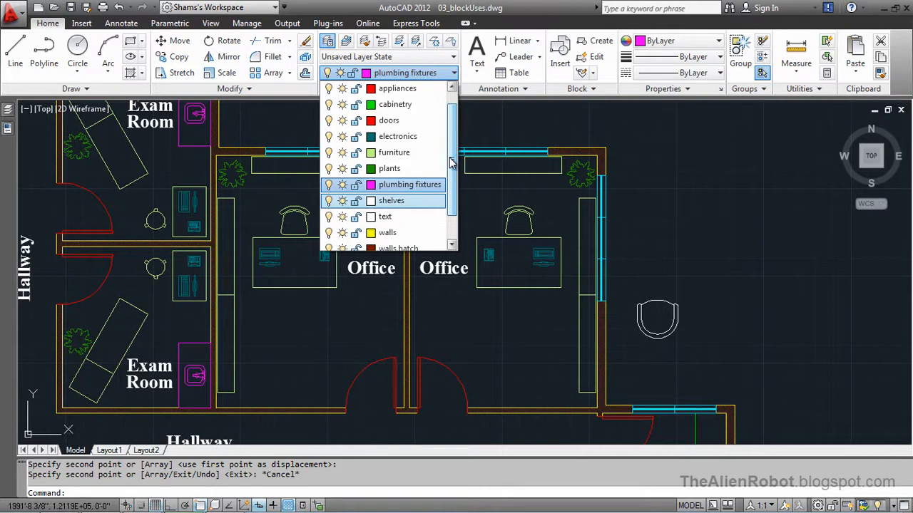
key(Escape)
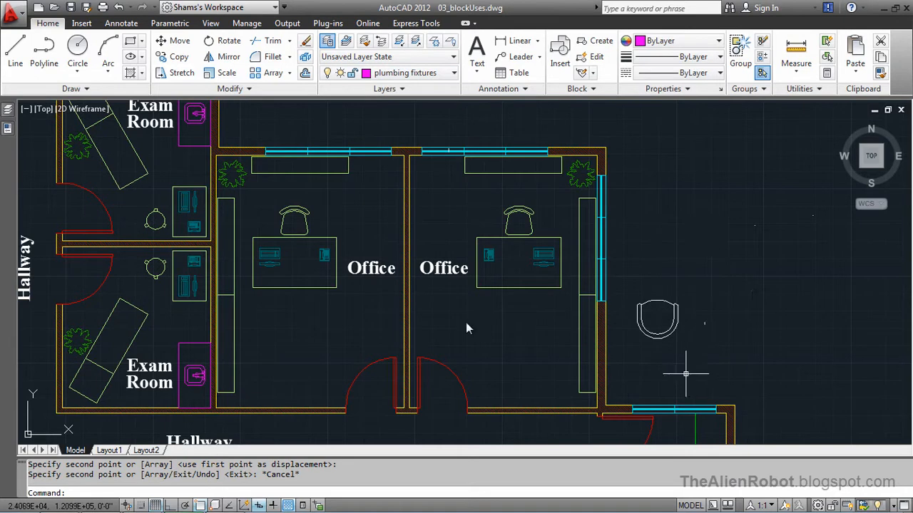
- Inspect the two lines of the loose chair's left armrest to check which layer they are on
key(Escape)
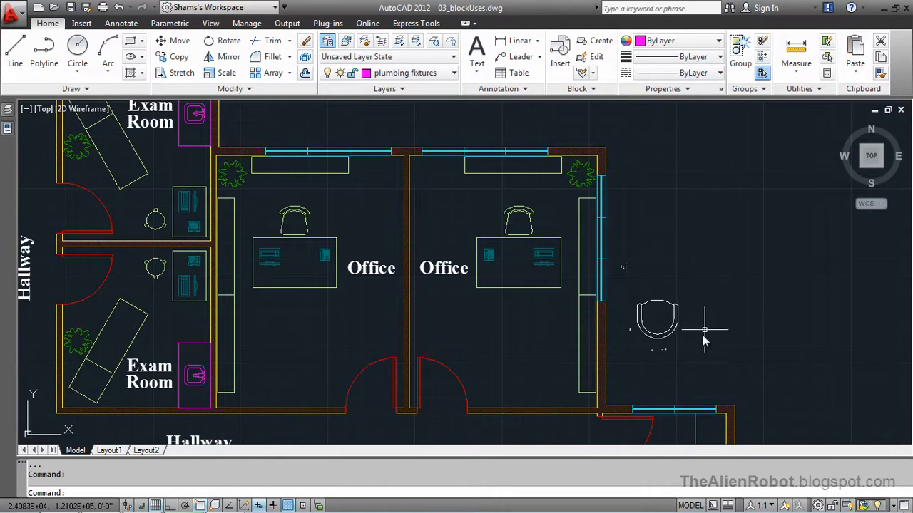
scroll(701, 340, up, 3)
mouse_move(696, 313)
middle_down()
mouse_move(588, 324)
mouse_move(656, 311)
middle_up()
scroll(588, 325, up, 1)
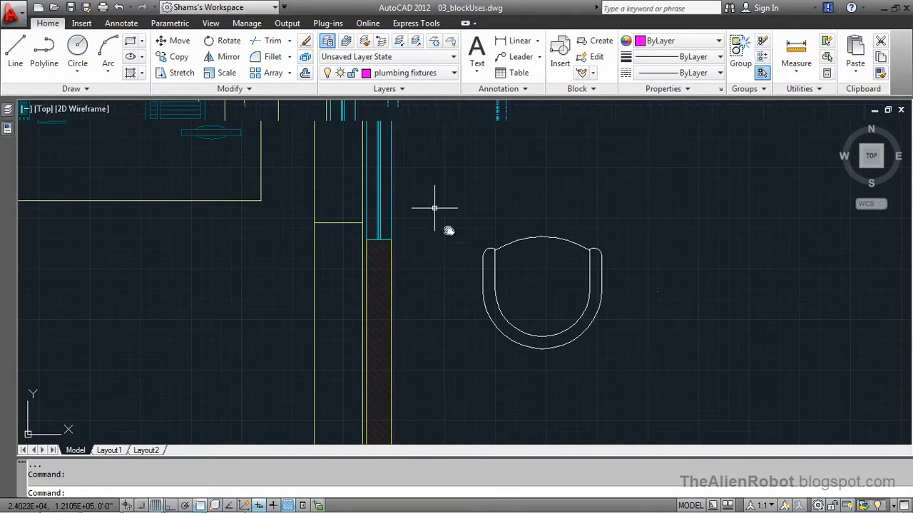
click(483, 272)
click(494, 265)
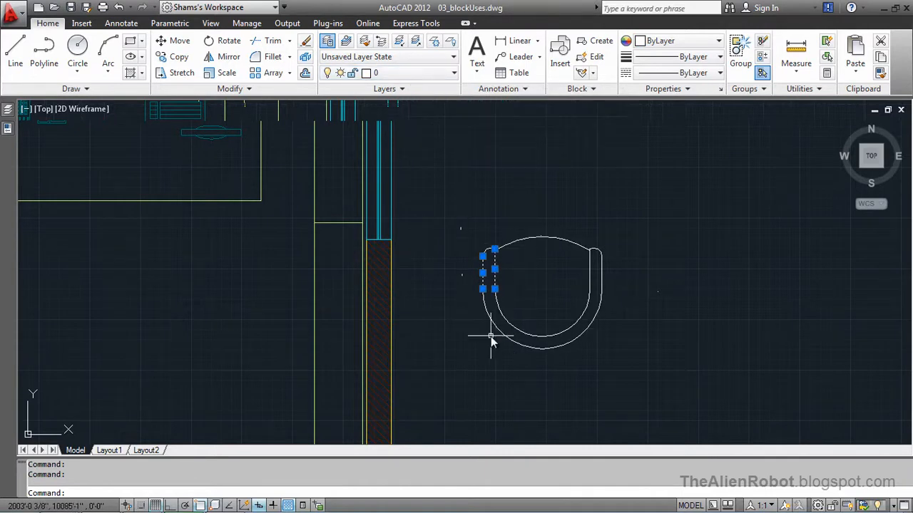
key(Escape)
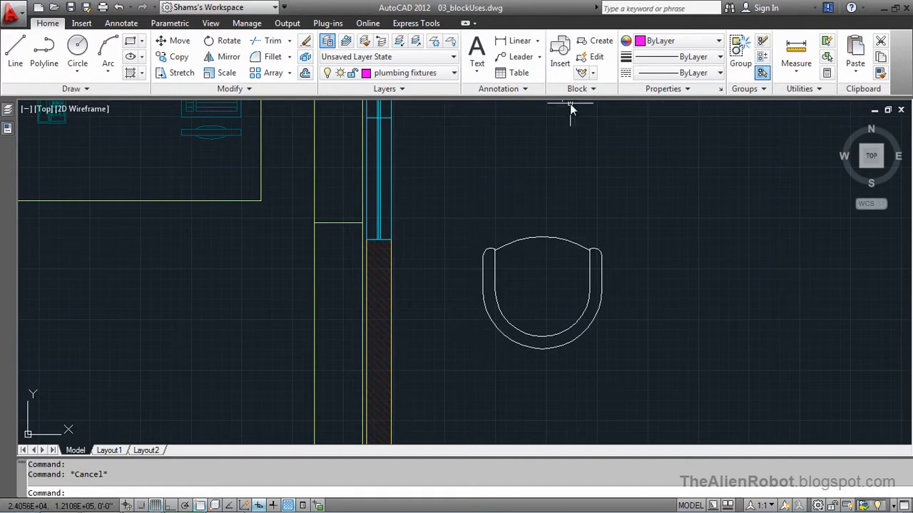
- Start a block definition named Guest Chair with its base point at the middle of the loose chair's seat
click(598, 43)
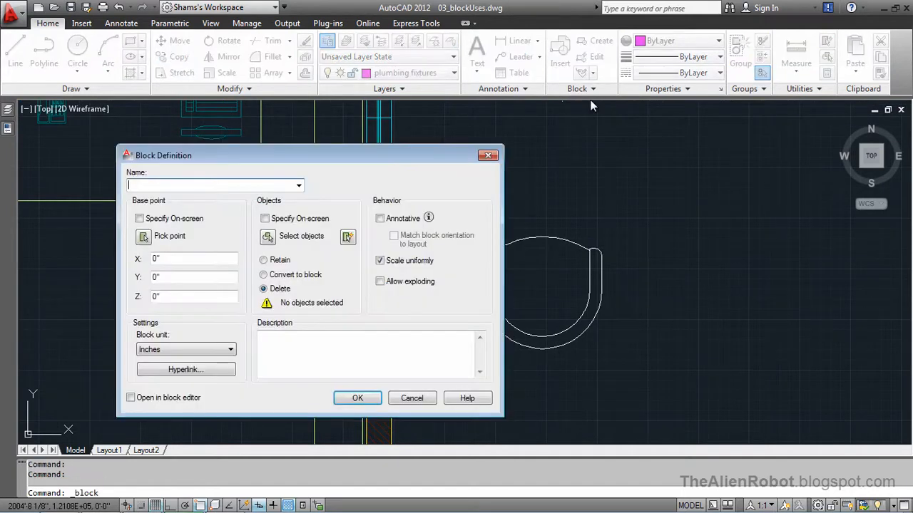
drag(463, 160, 556, 148)
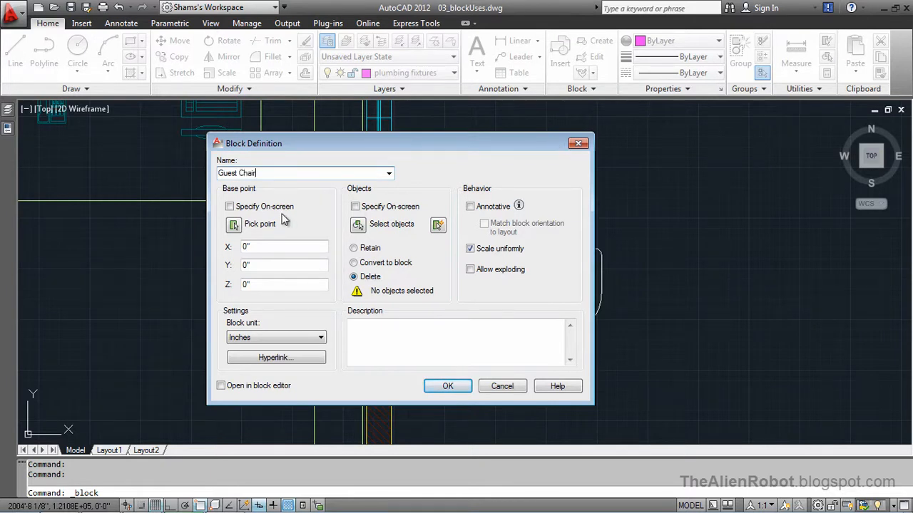
click(234, 224)
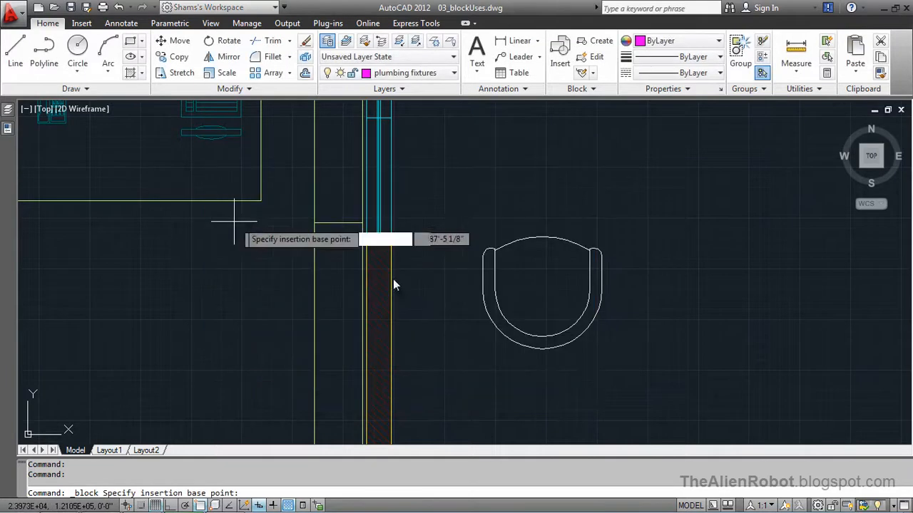
click(542, 292)
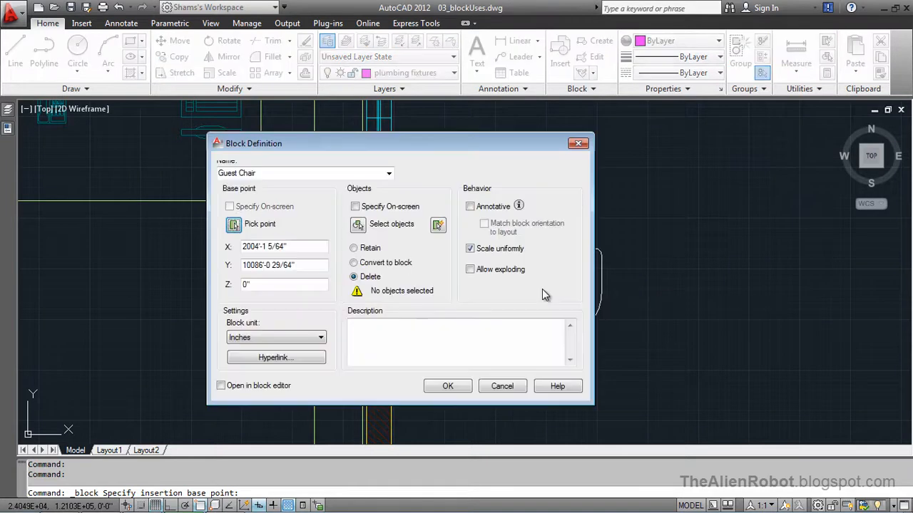
- Include all of the loose chair's objects in the Guest Chair block and create it, deleting the original geometry
click(358, 226)
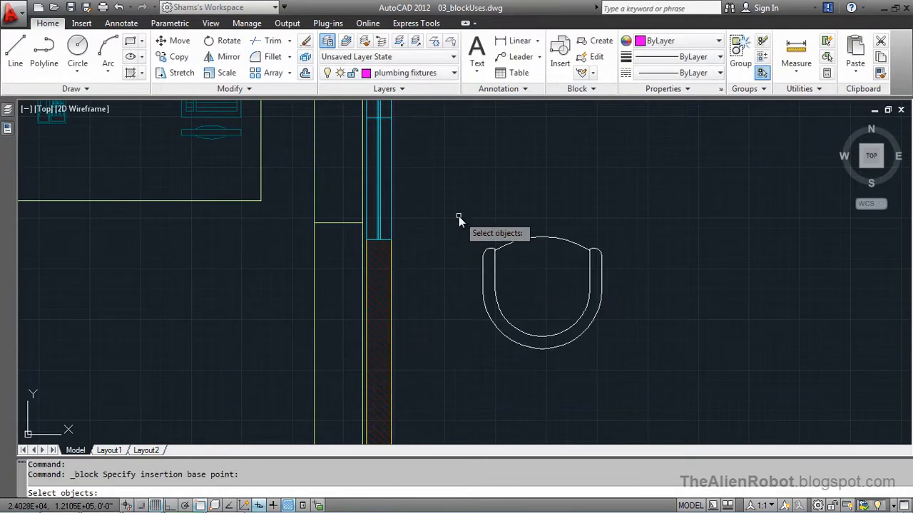
click(458, 216)
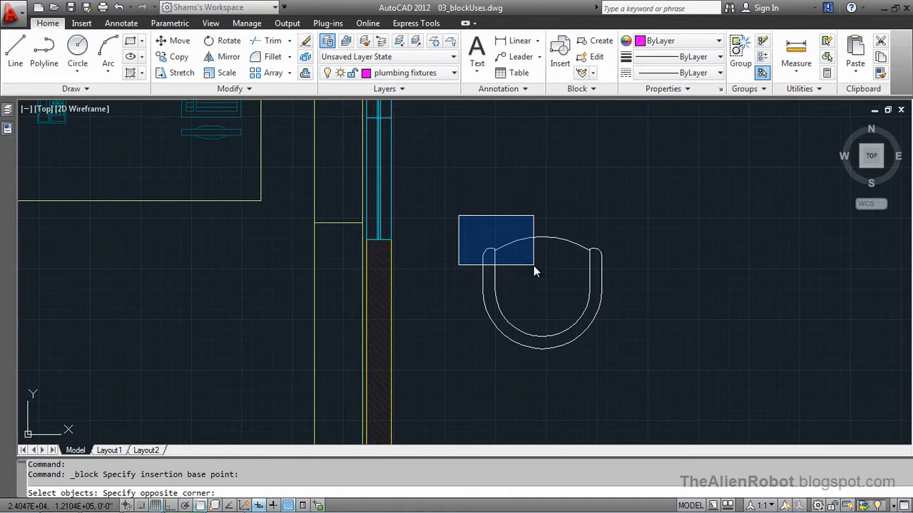
click(638, 364)
double_click(615, 292)
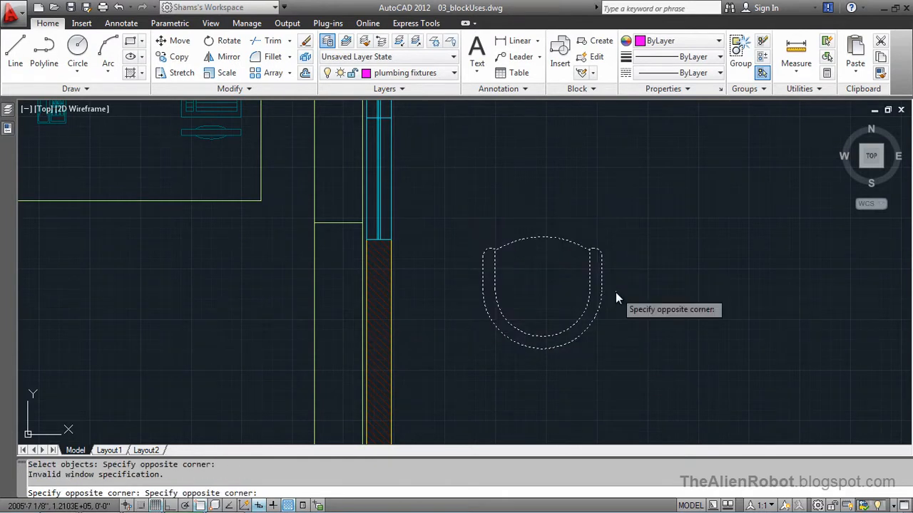
key(Escape)
key(Return)
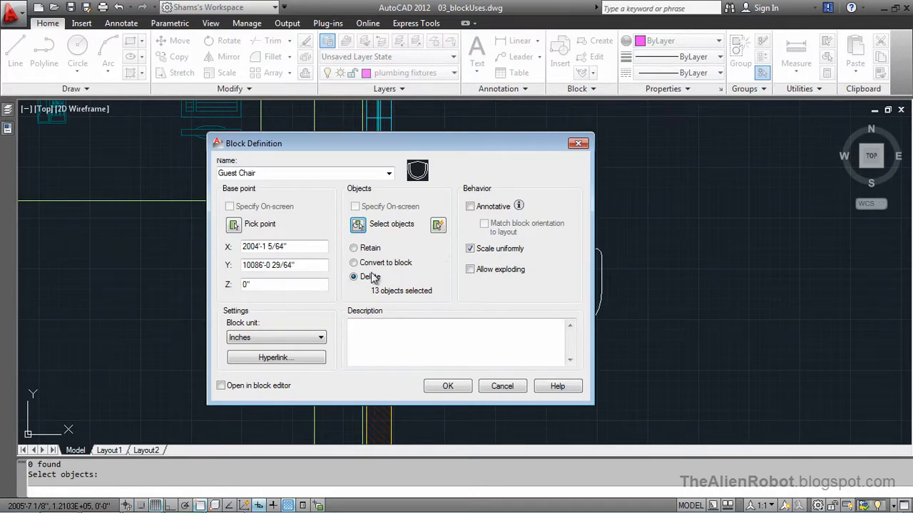
click(449, 386)
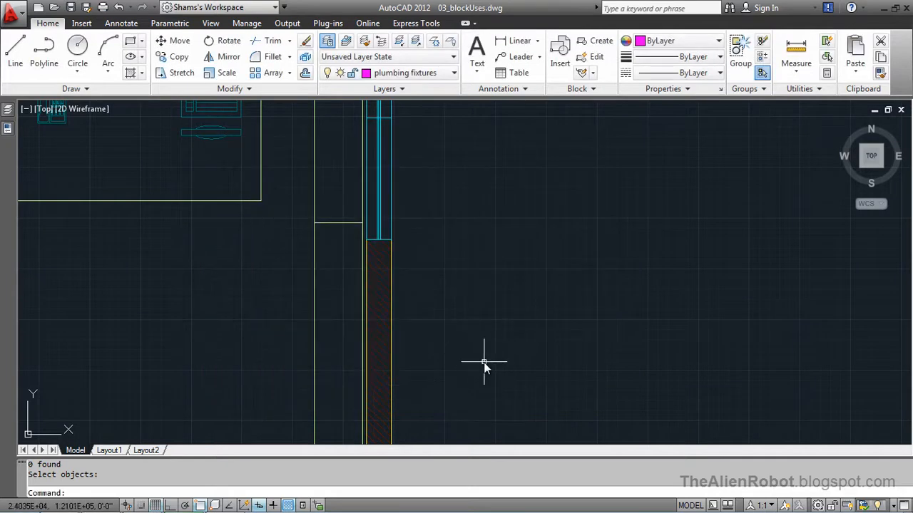
- Create a new layer named guest chars
middle_drag(431, 355, 768, 404)
scroll(530, 341, down, 2)
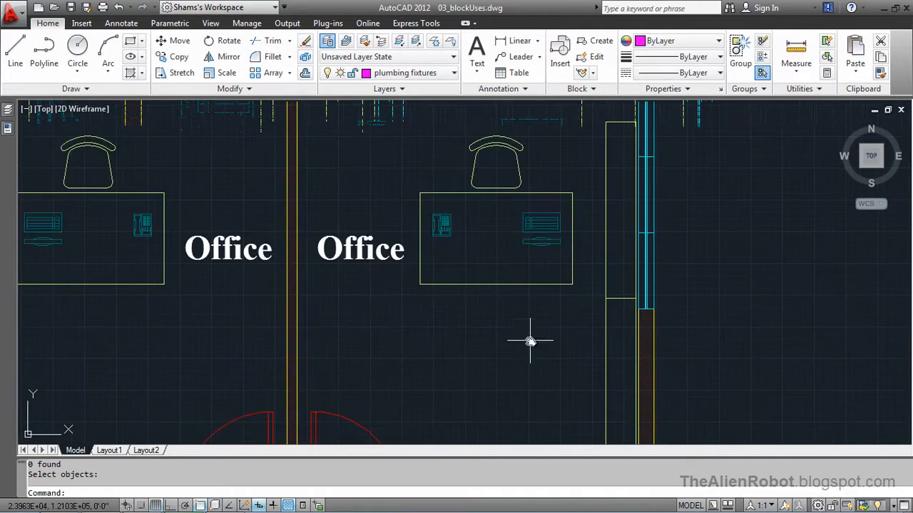
middle_drag(413, 350, 616, 309)
scroll(564, 310, down, 2)
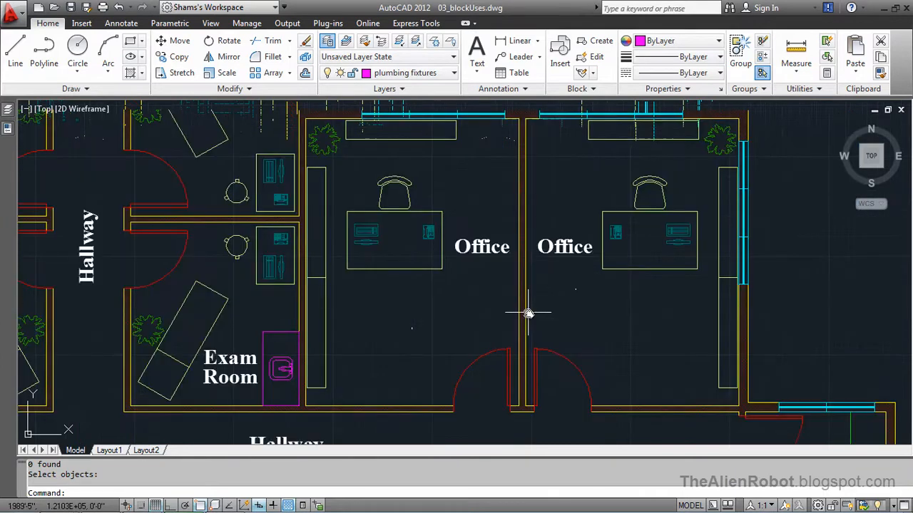
middle_drag(528, 312, 549, 311)
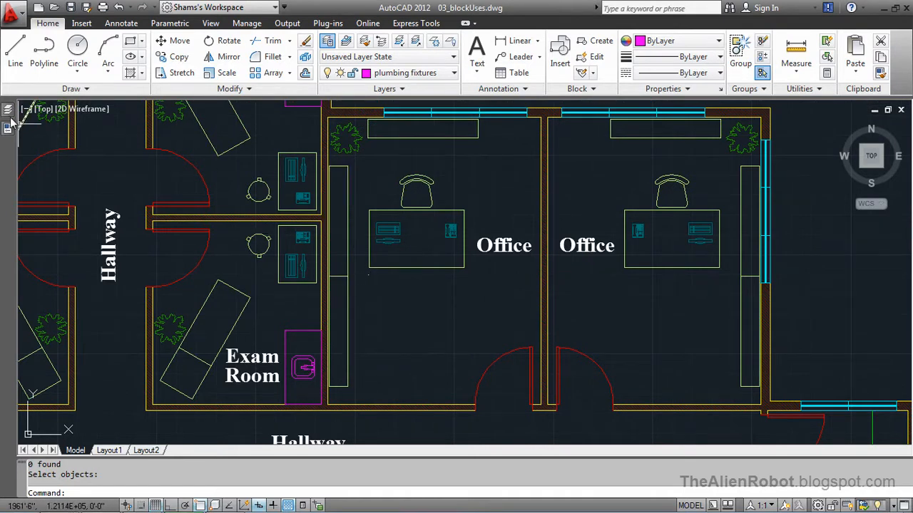
mouse_move(8, 116)
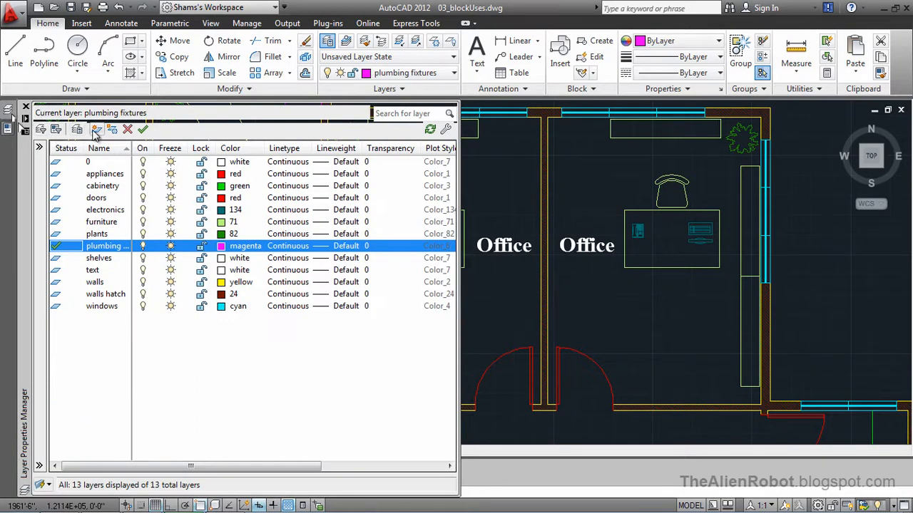
click(96, 131)
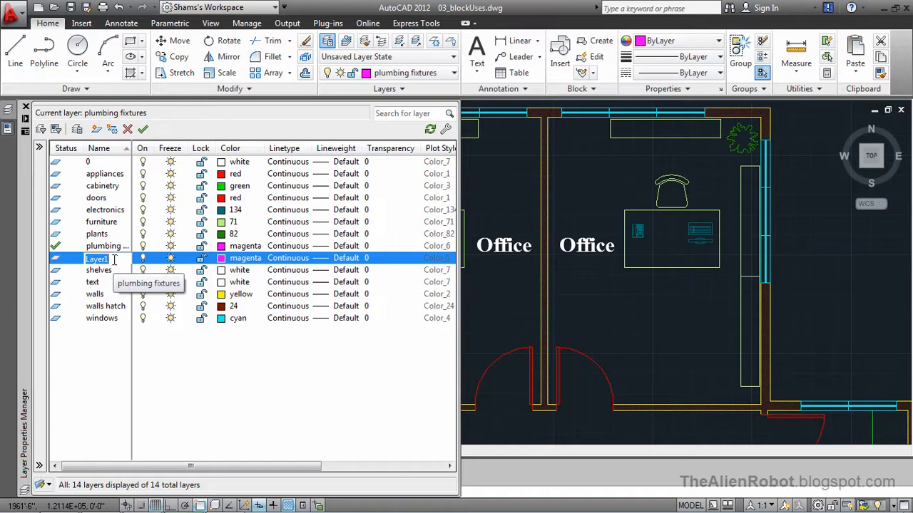
text(guest chairs)
click(115, 261)
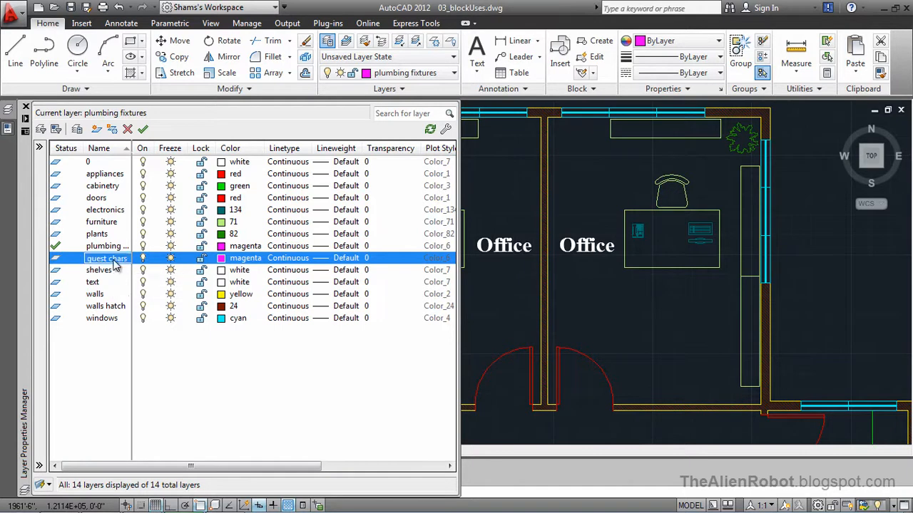
- Set the guest chars layer's colour to red and make it the current layer
click(222, 260)
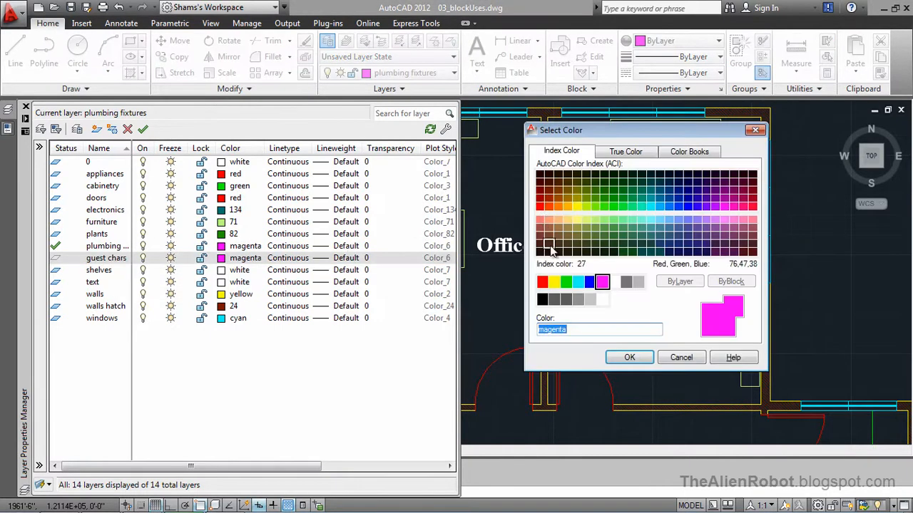
click(543, 282)
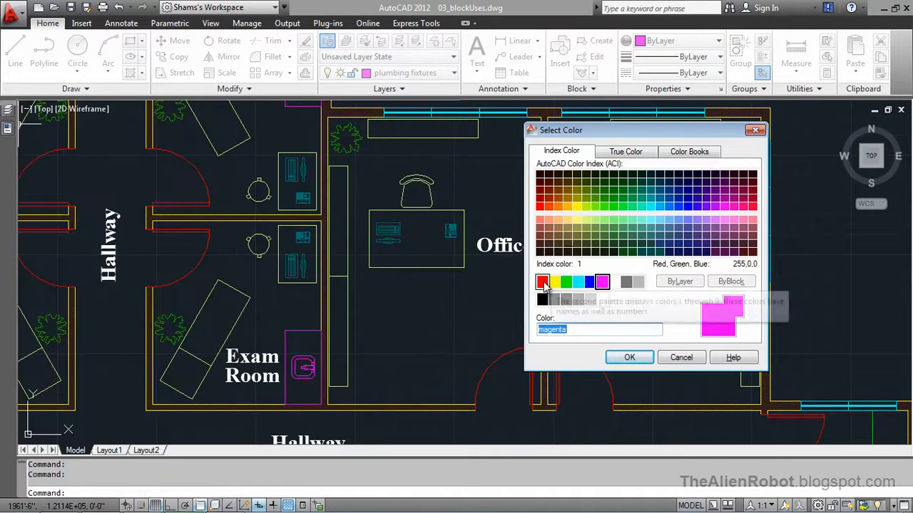
click(627, 358)
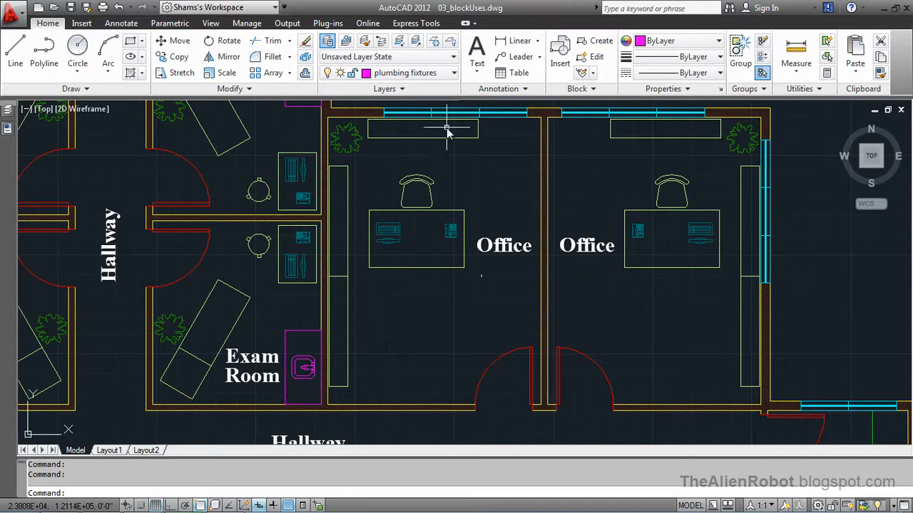
click(450, 74)
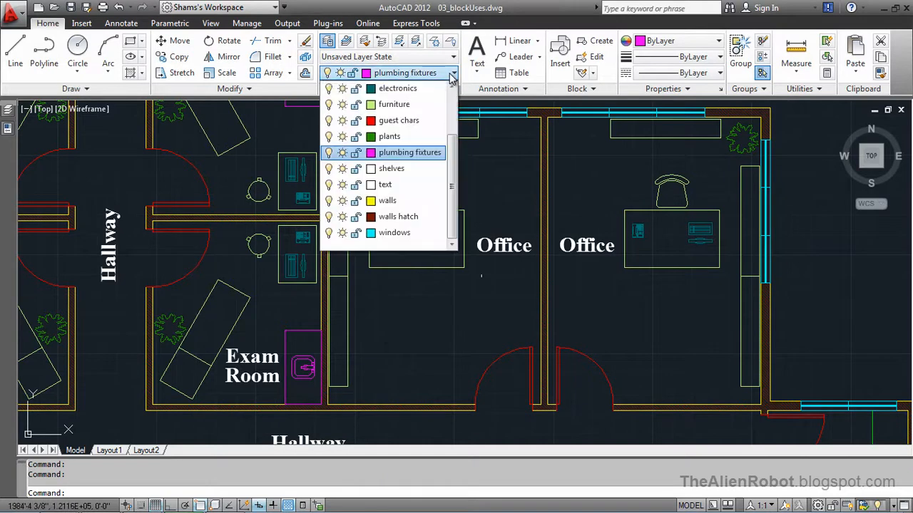
click(398, 121)
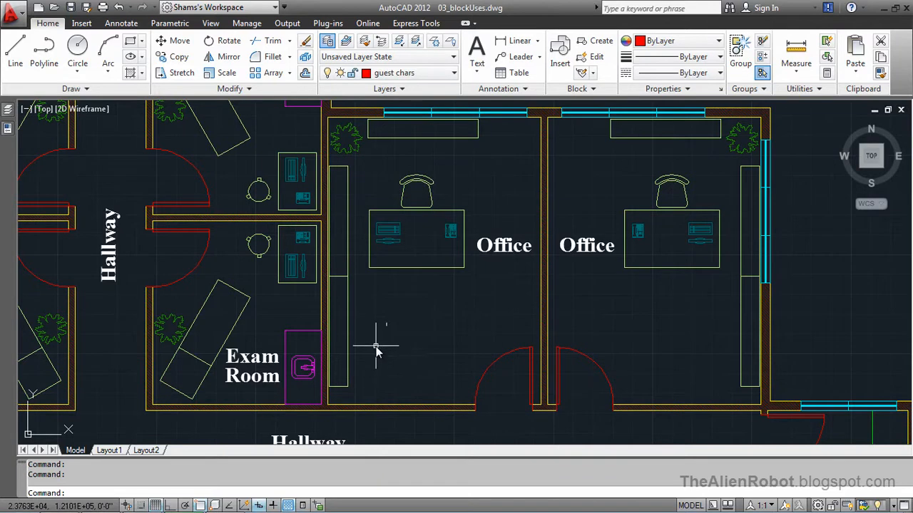
- Insert the Guest Chair block at scale 1 below the left office's desk, rotated clockwise to face up and to the right
click(560, 53)
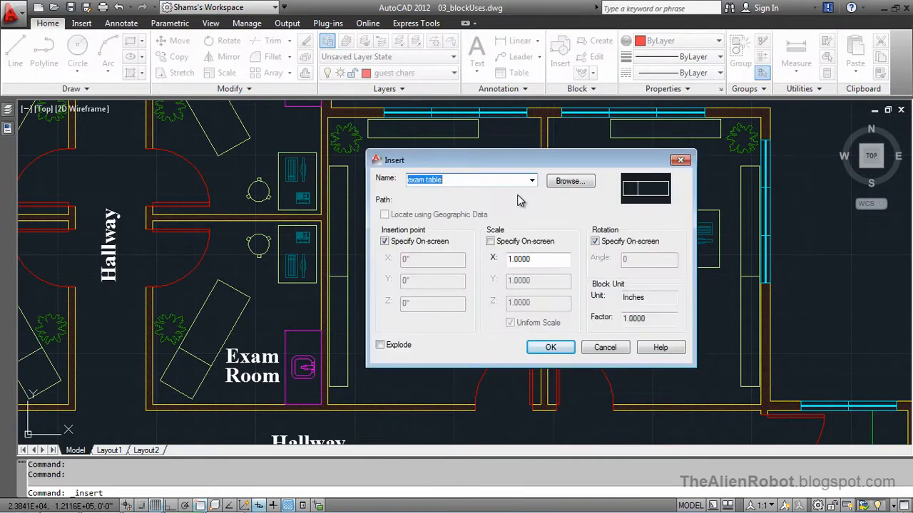
click(531, 180)
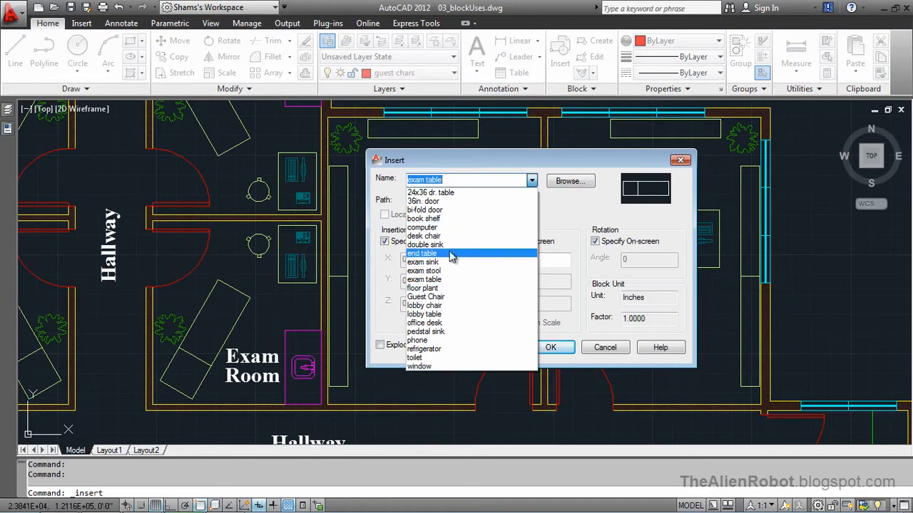
click(437, 297)
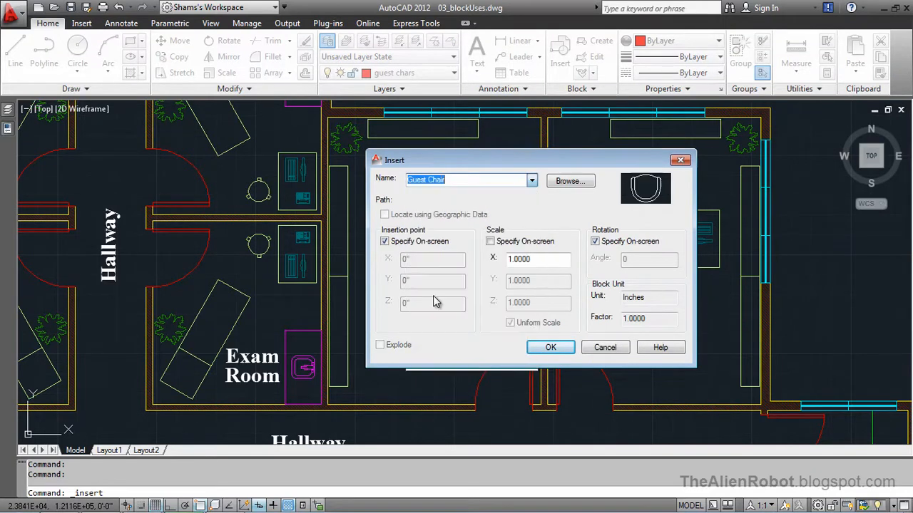
click(549, 348)
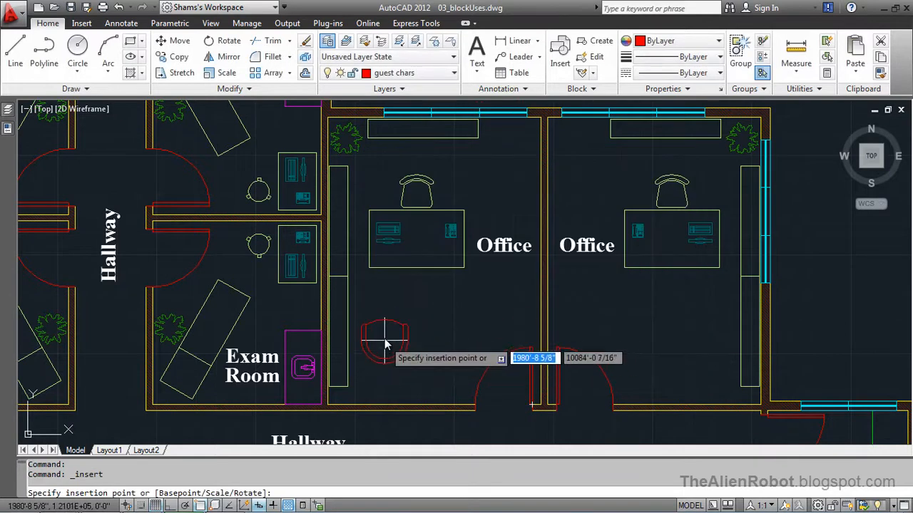
click(384, 327)
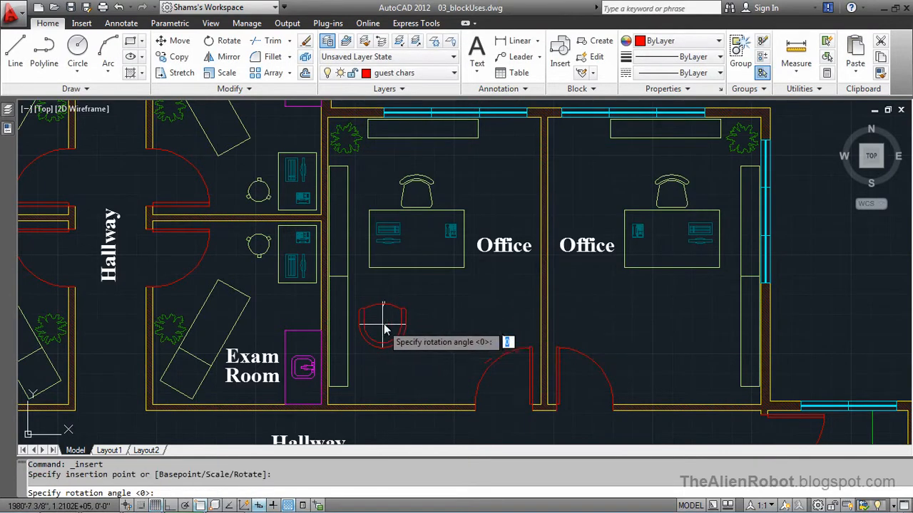
click(416, 351)
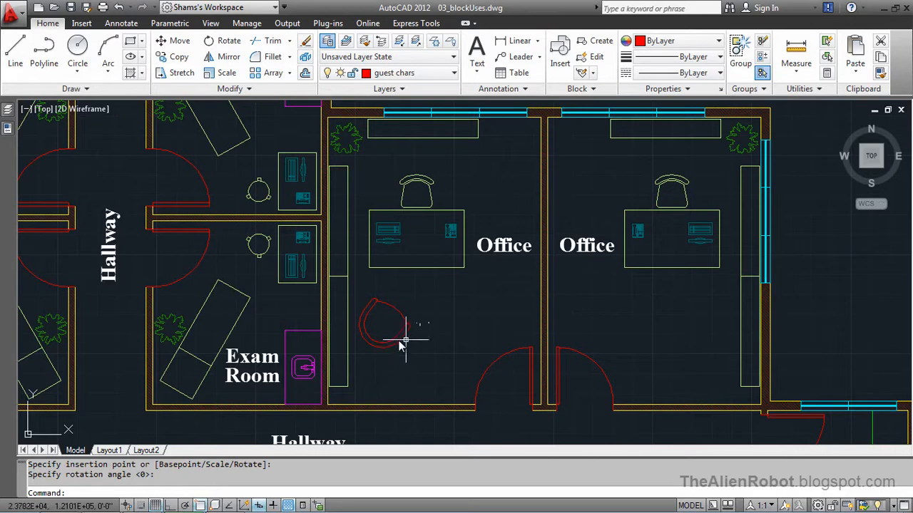
- Make the furniture layer current and insert a second Guest Chair to the right of the red one, tilted slightly counter-clockwise
click(453, 74)
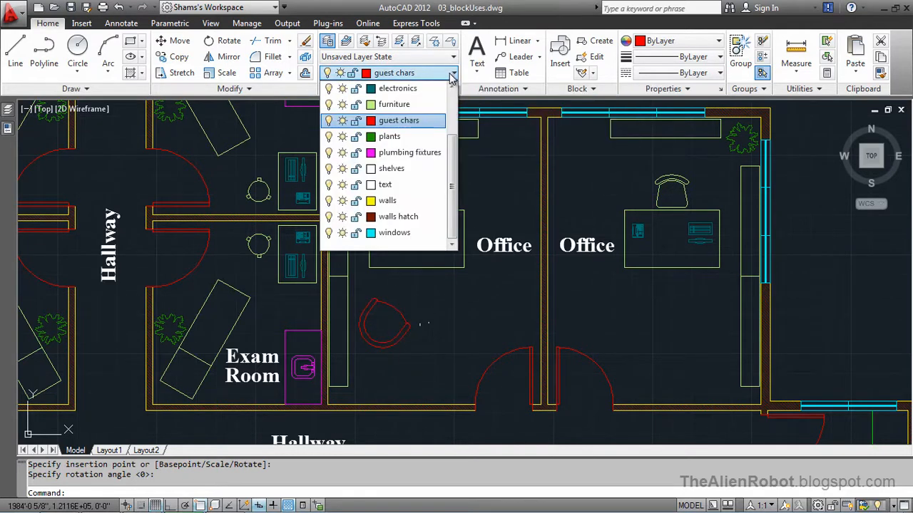
click(402, 105)
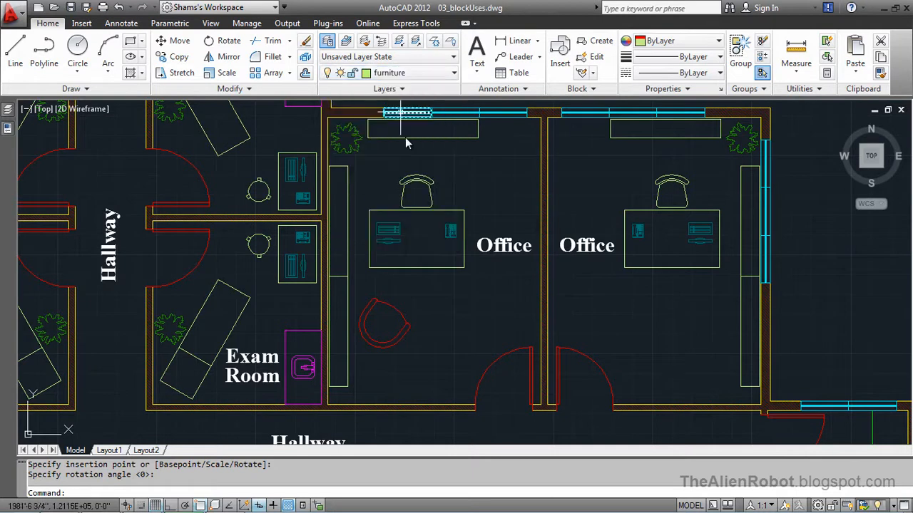
click(569, 57)
click(542, 348)
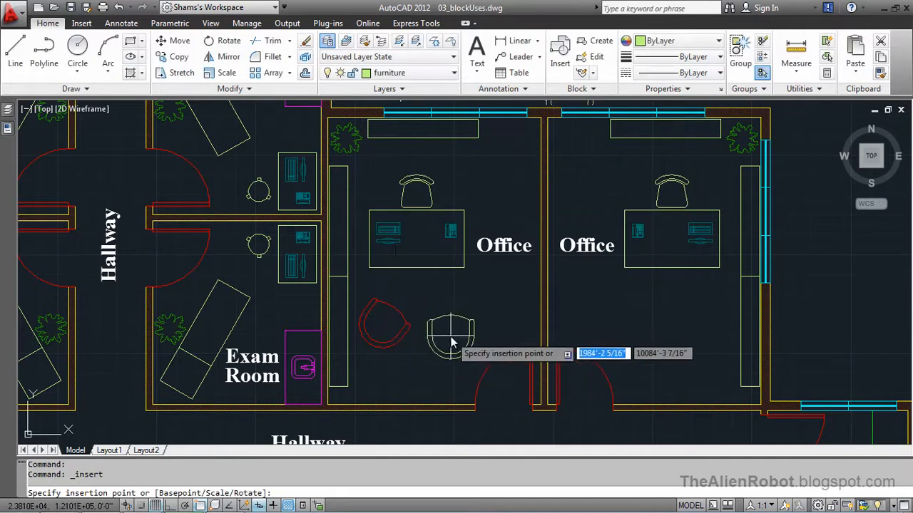
click(451, 342)
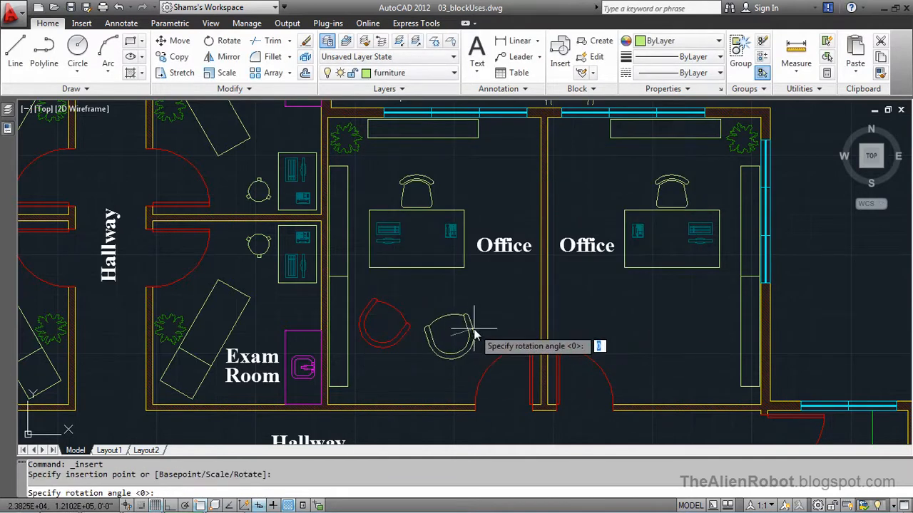
click(442, 367)
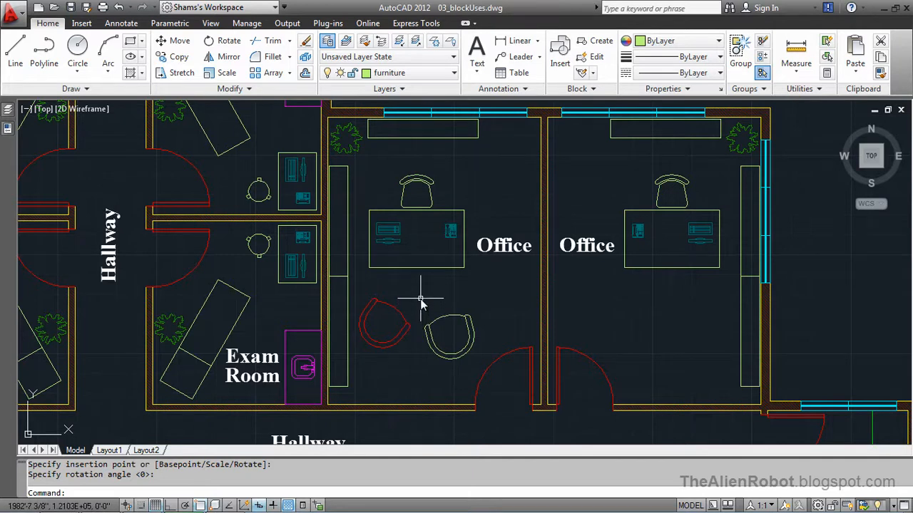
- Move the red guest chair in the left office to the furniture layer
click(399, 340)
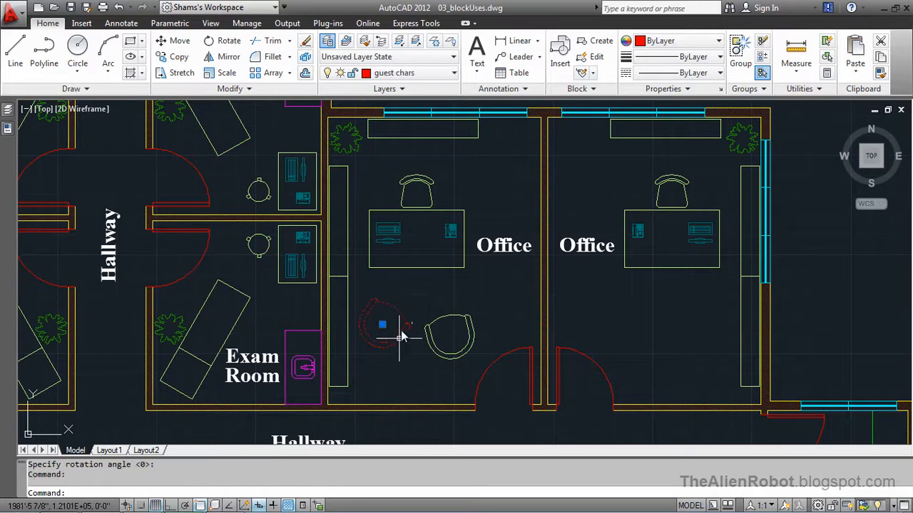
click(441, 73)
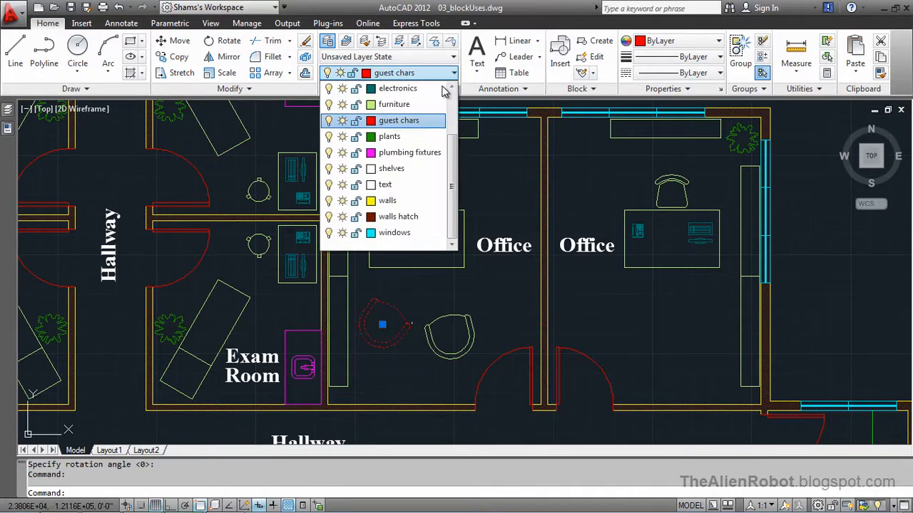
click(404, 105)
key(Escape)
- Move the magenta exam table in the exam room beside the waiting area to the furniture layer
middle_drag(492, 417, 363, 172)
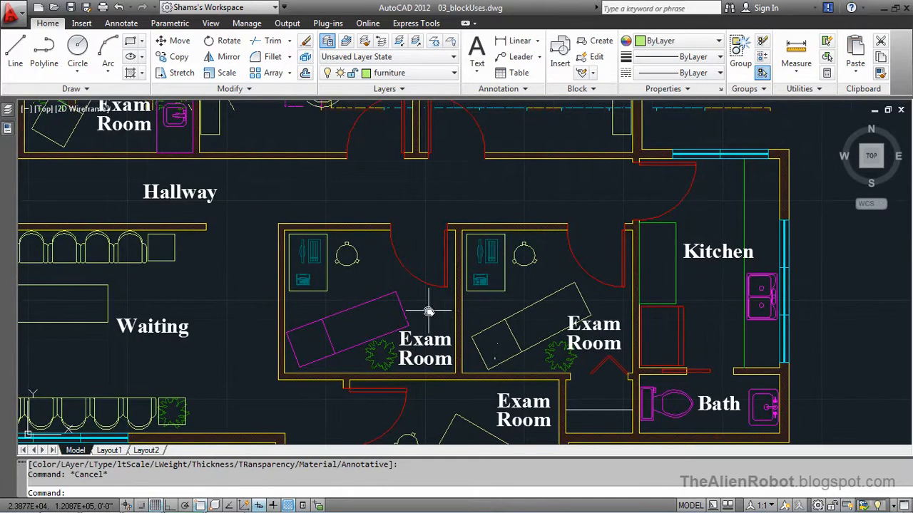
middle_drag(430, 309, 485, 282)
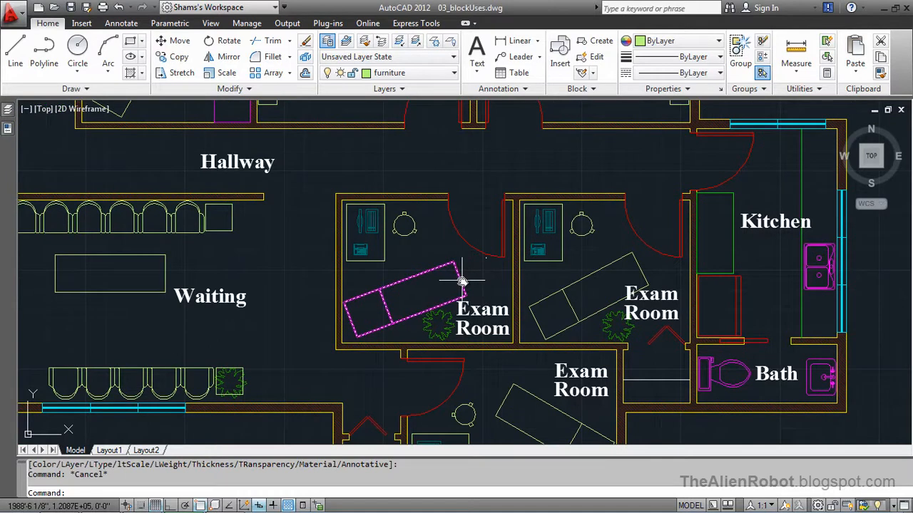
click(460, 280)
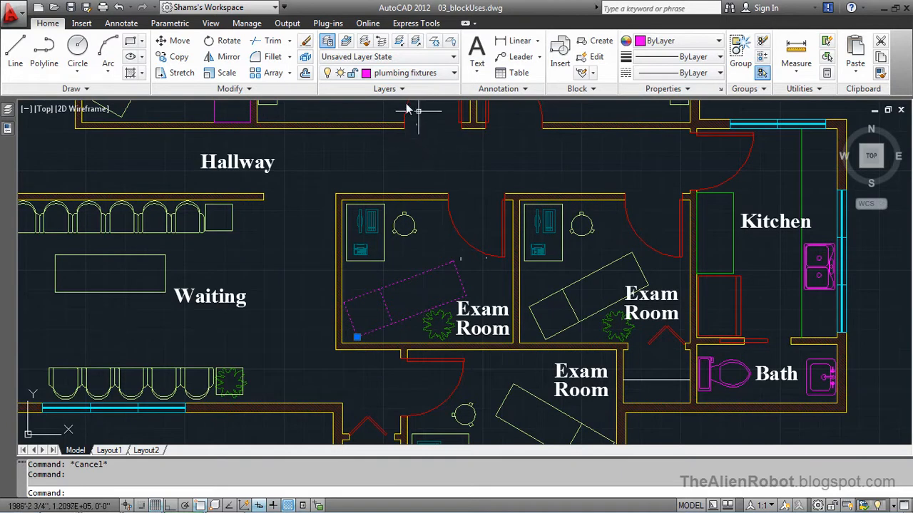
click(450, 74)
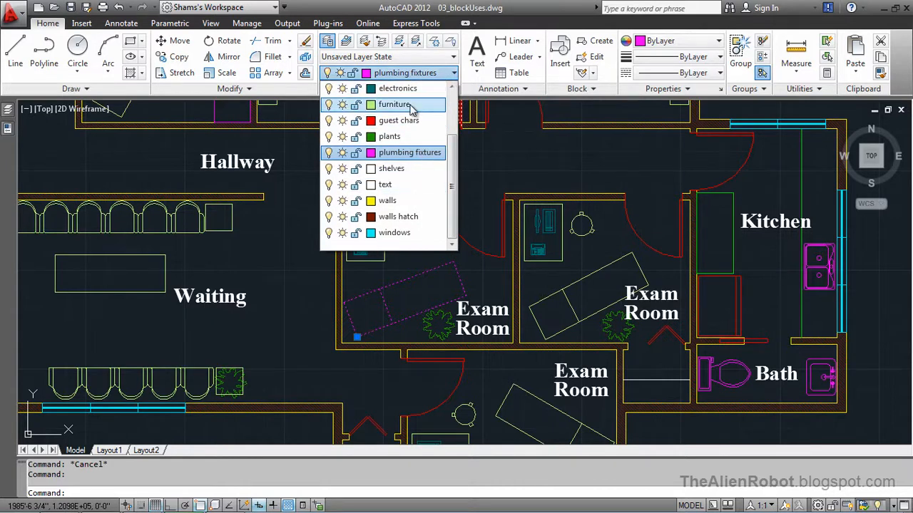
click(411, 104)
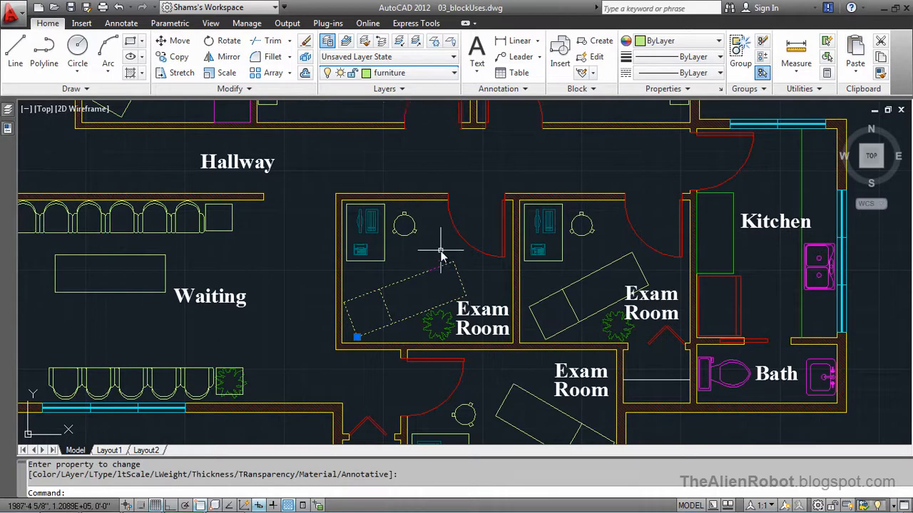
key(Escape)
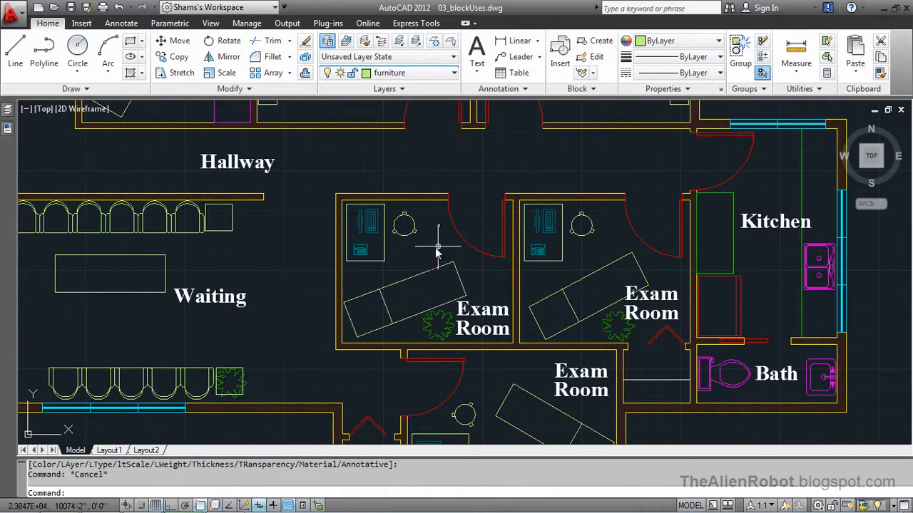
middle_click(435, 248)
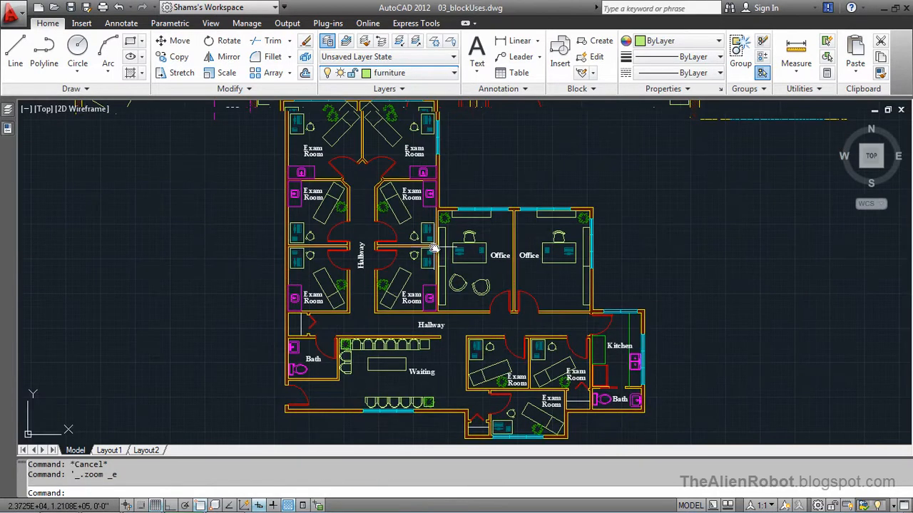